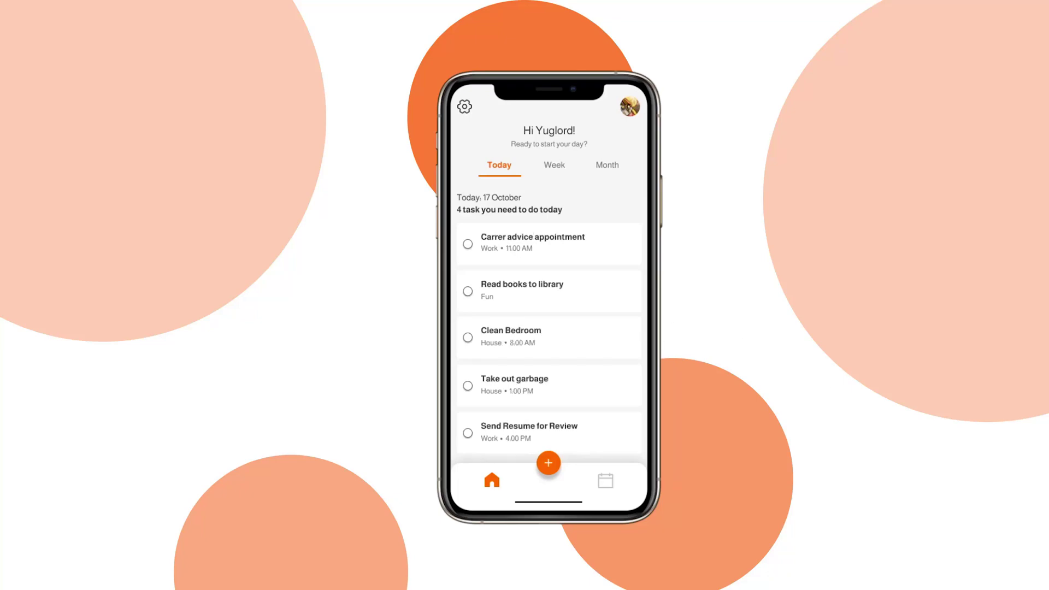
drag(573, 312, 598, 374)
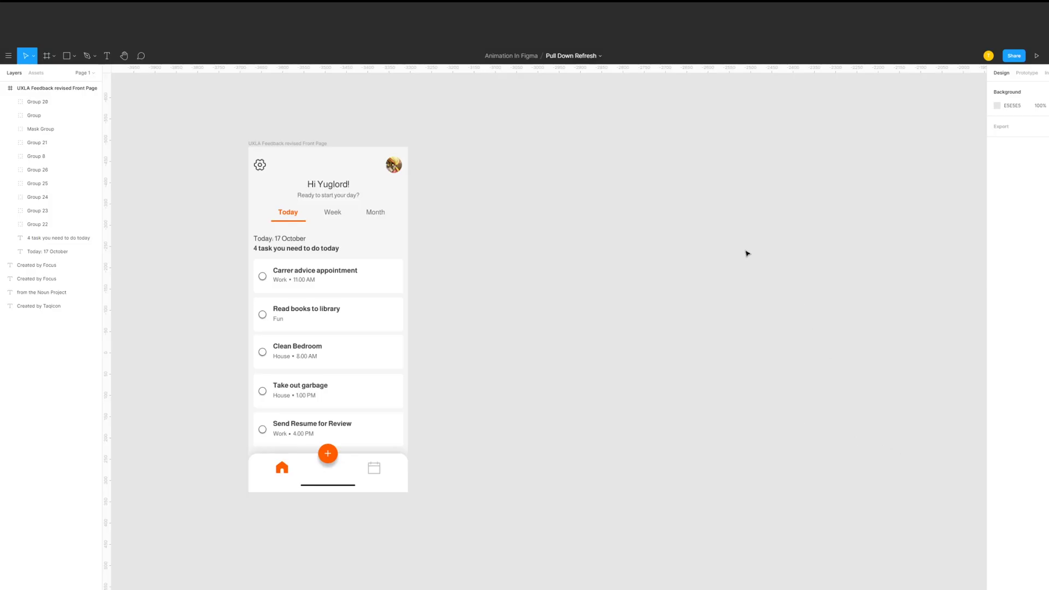
click(304, 145)
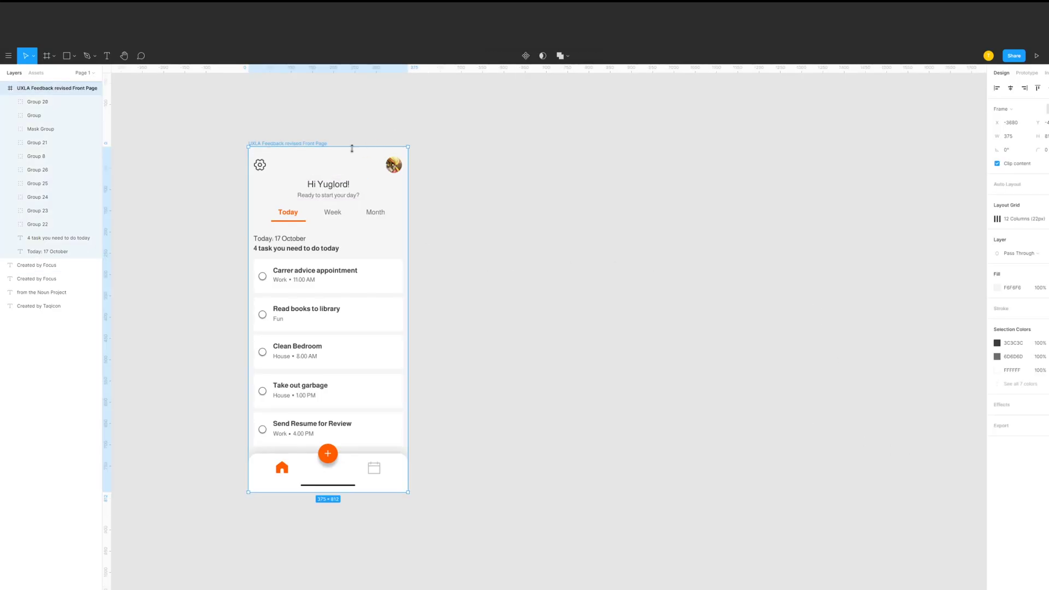
click(528, 234)
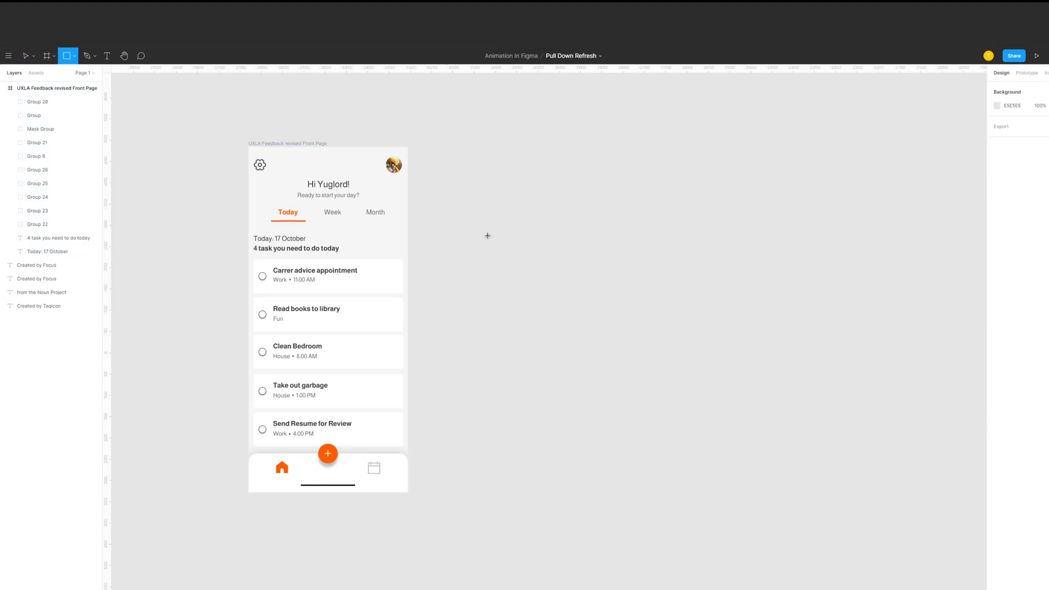
- Draw a rectangle about 391 by 135 px beside the phone frame and fill it with dark grey 3C3C3C
mouse_move(486, 235)
mouse_down()
mouse_move(641, 267)
mouse_move(655, 309)
mouse_move(653, 291)
mouse_up()
click(997, 205)
click(906, 388)
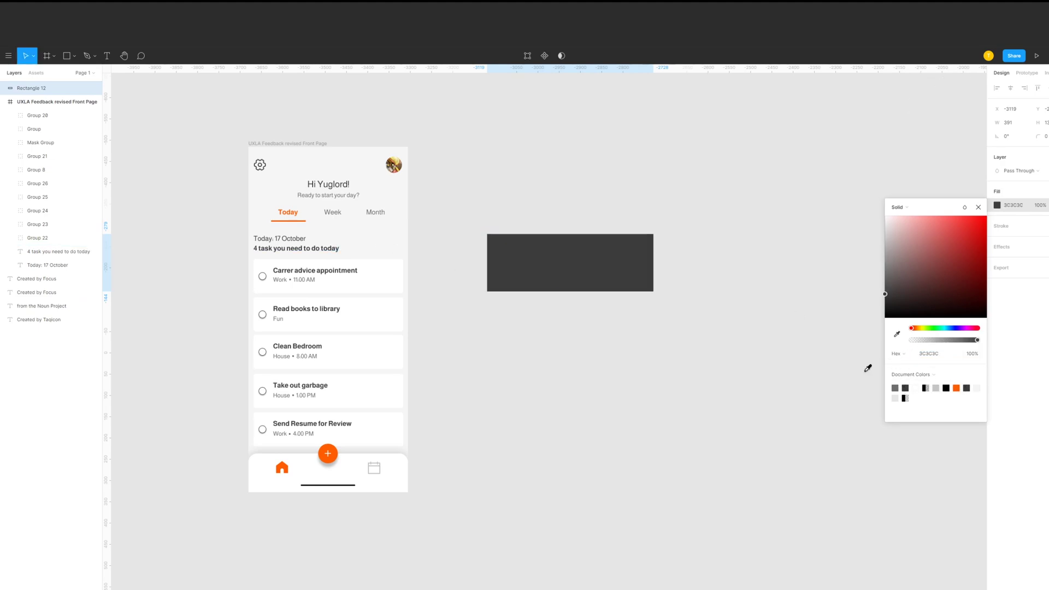
click(792, 349)
- Draw a circle about 56 px wide below the dark rectangle and fill it with orange FF5C00
key(o)
mouse_move(546, 180)
mouse_down()
mouse_move(571, 205)
mouse_move(562, 340)
mouse_move(605, 350)
mouse_move(570, 352)
mouse_up()
click(997, 205)
click(956, 387)
click(701, 365)
- Draw a small circle about 14 px wide on the orange circle and fill it with dark orange AF4103
key(o)
click(997, 206)
click(936, 387)
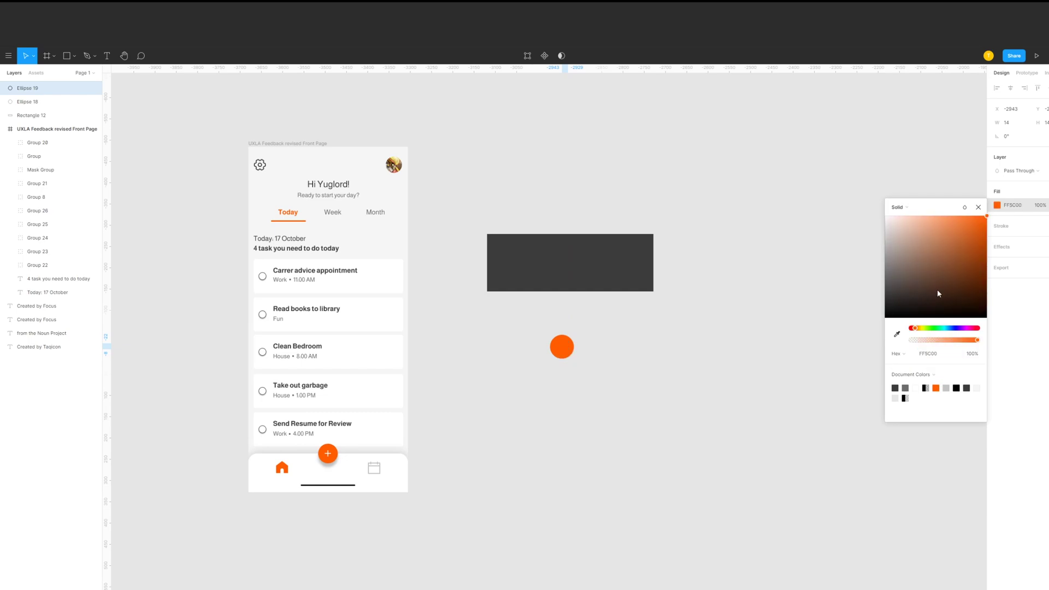
drag(985, 250, 986, 251)
click(705, 327)
- Duplicate the dark spot in varied sizes into a strip of craters running from the orange circle out past its right edge
drag(567, 350, 603, 358)
scroll(597, 363, up, 1)
key(ctrl+=)
drag(564, 360, 613, 359)
alt+drag(581, 391, 730, 387)
- Group the dark spots and merge the groups into a single Union shape
click(28, 88)
shift+click(27, 320)
key(ctrl+g)
shift+click(27, 102)
click(560, 55)
click(658, 346)
key(ctrl+minus)
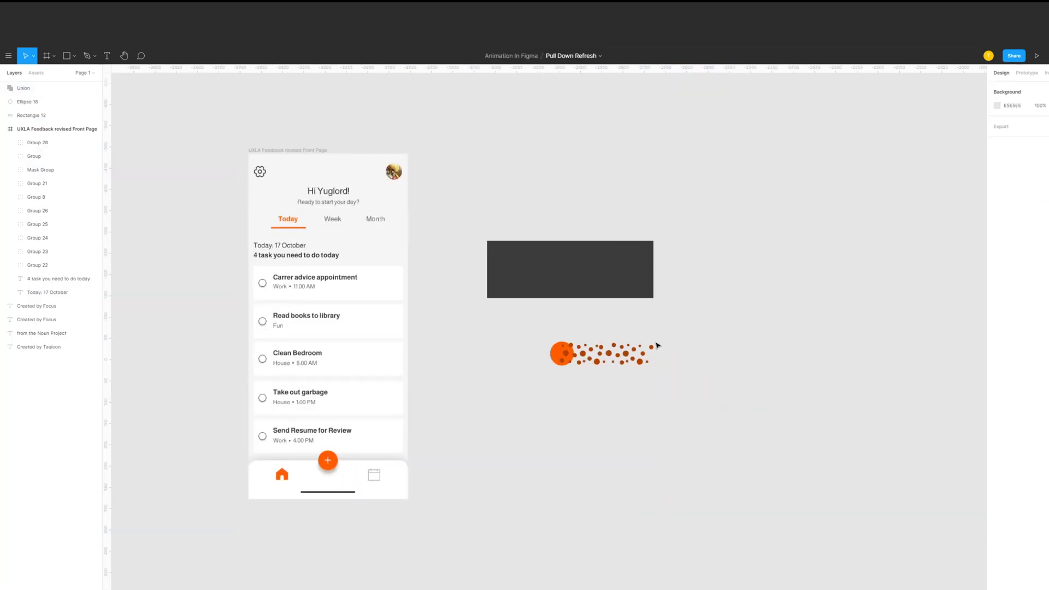
- Mask the spot union with the orange circle so the spots show only inside it
scroll(651, 330, down, 1)
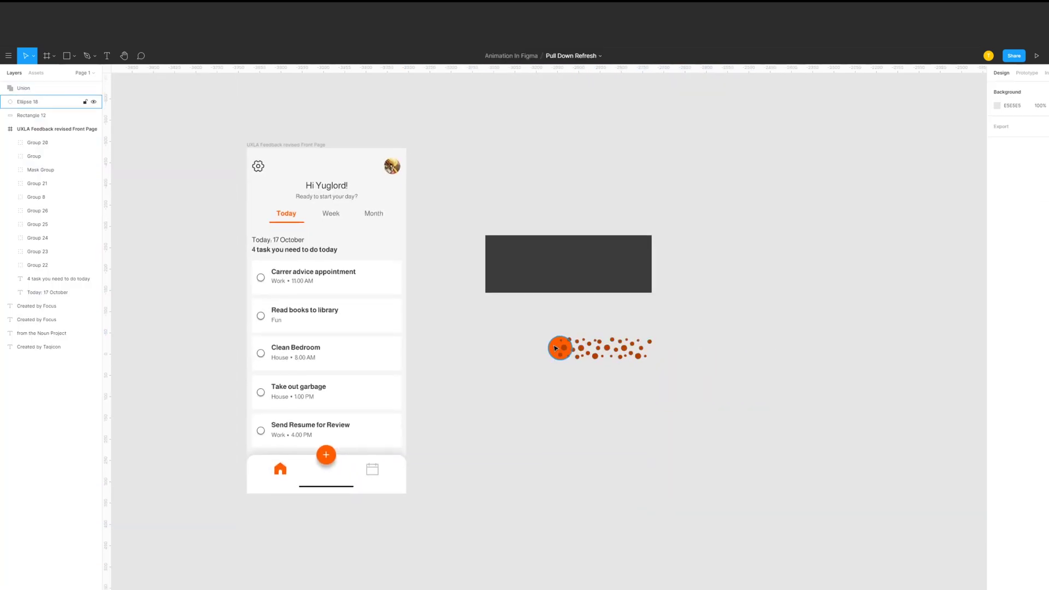
drag(664, 376, 546, 344)
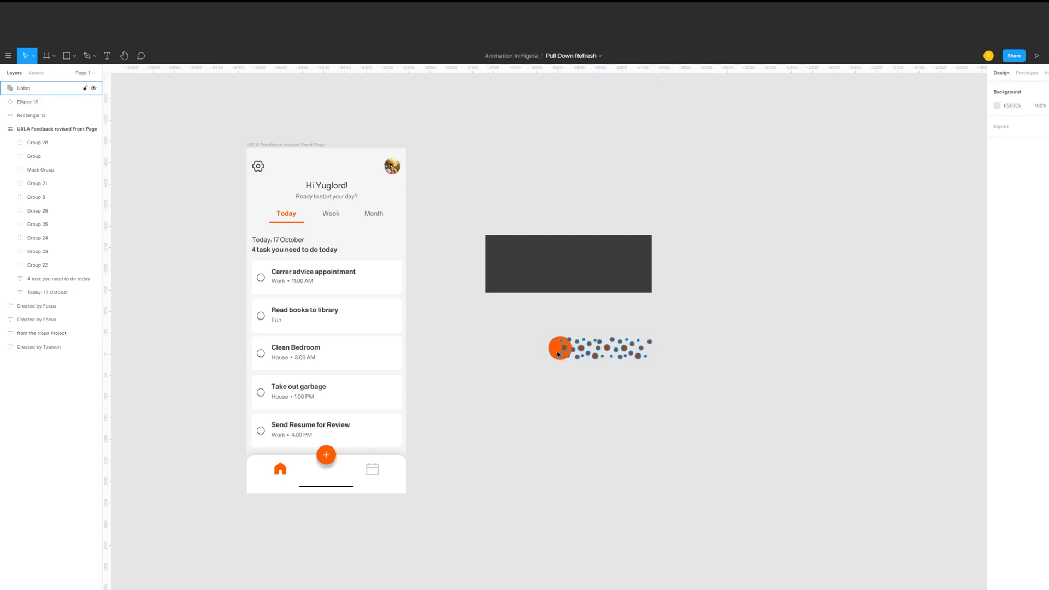
click(568, 348)
drag(664, 374, 545, 336)
right_click(556, 348)
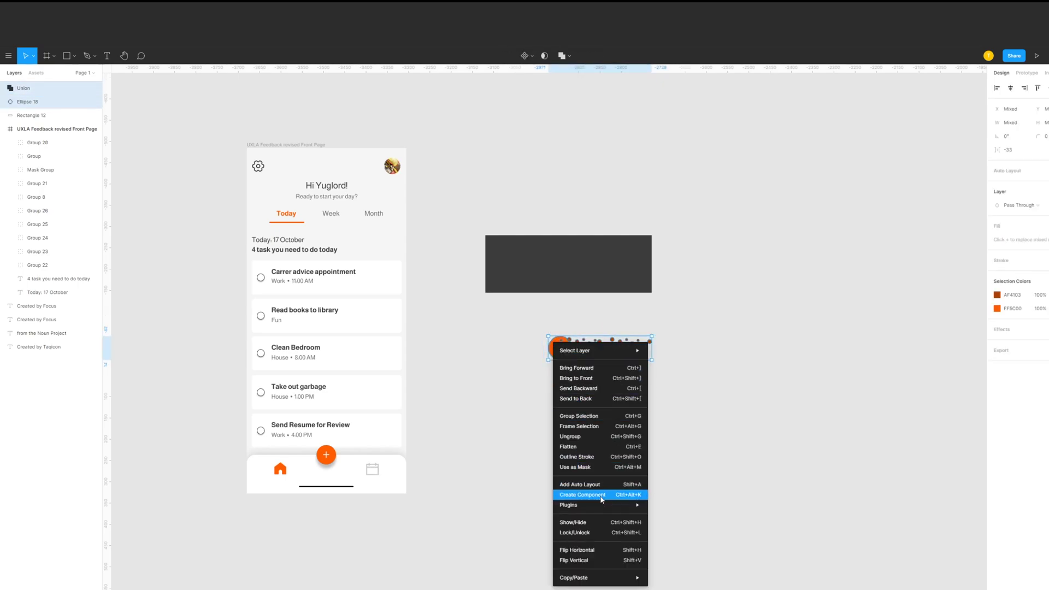
click(596, 467)
- Duplicate the masking circle inside the mask group to give the spots an orange background
double_click(564, 347)
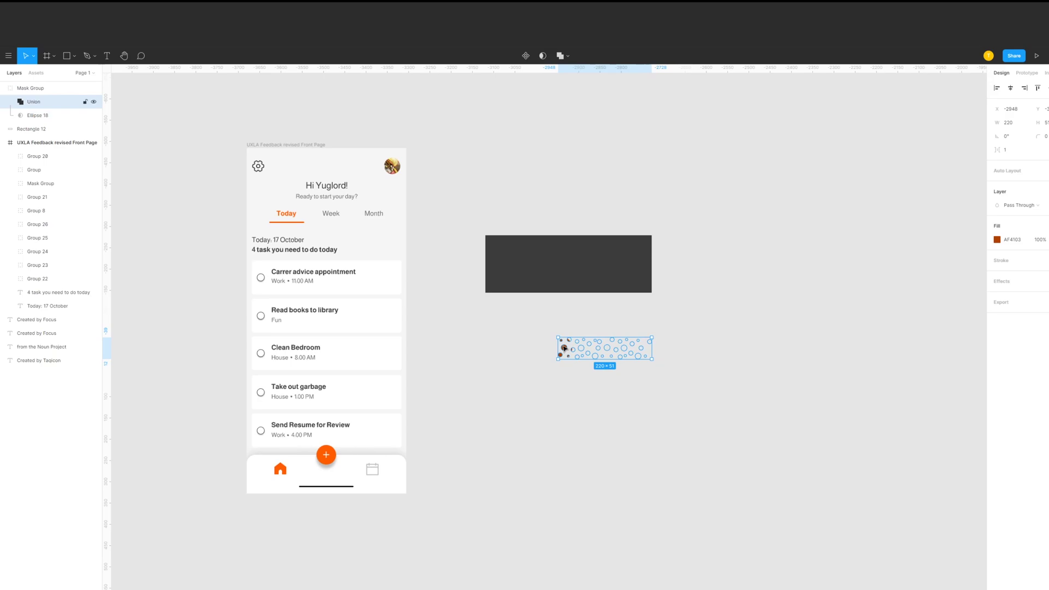
click(38, 115)
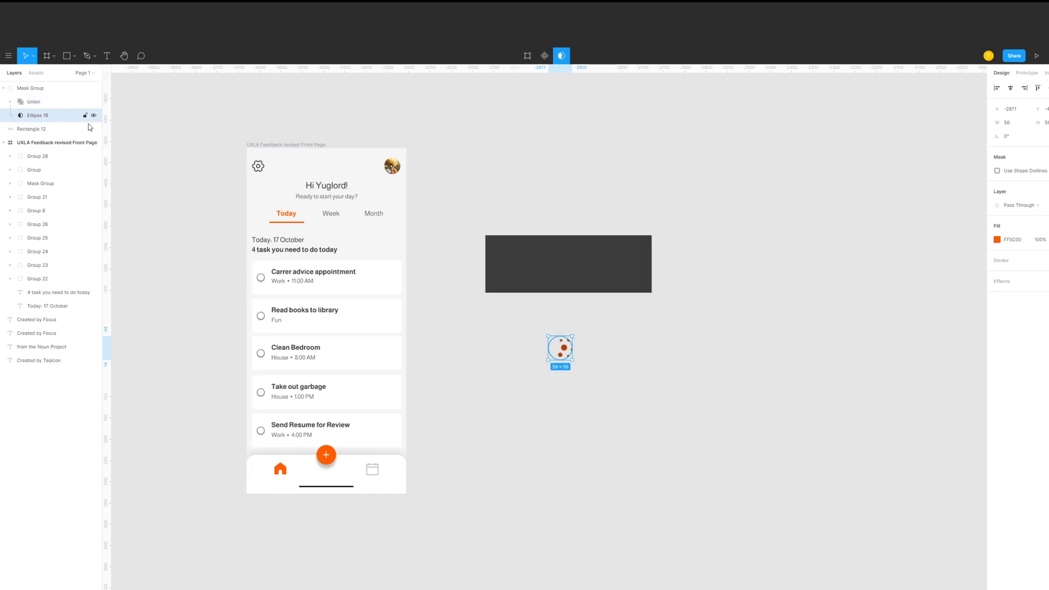
key(ctrl+c)
key(ctrl+v)
click(641, 331)
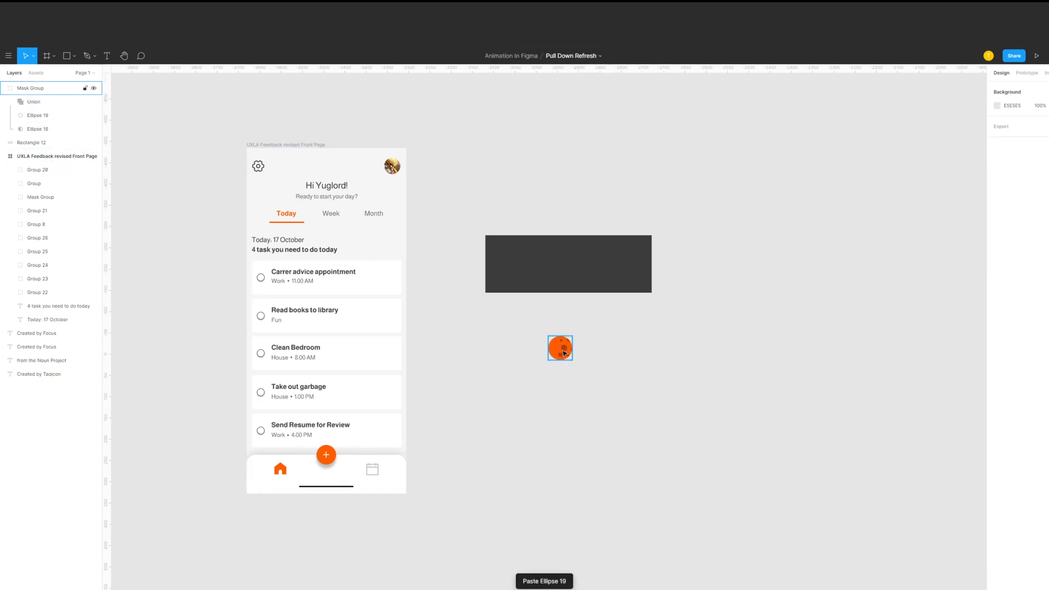
- Open the spot groups nested inside the mask group and delete several dark spots over the orange circle
click(563, 353)
double_click(563, 353)
double_click(563, 352)
drag(561, 352, 573, 371)
click(541, 351)
double_click(561, 350)
double_click(562, 350)
key(ctrl+minus)
key(ctrl+plus)
key(ctrl+plus)
double_click(587, 366)
double_click(592, 352)
key(Delete)
double_click(577, 366)
key(Delete)
click(599, 358)
double_click(591, 363)
double_click(570, 373)
key(Delete)
click(574, 371)
double_click(585, 378)
click(584, 377)
double_click(578, 365)
key(Delete)
double_click(579, 365)
key(Delete)
click(594, 370)
double_click(592, 365)
key(Delete)
drag(595, 364, 701, 388)
double_click(579, 365)
click(585, 382)
double_click(586, 348)
key(Delete)
click(584, 364)
click(606, 249)
- Place the masked orange circle at the centre of the dark rectangle
key(ctrl+minus)
drag(560, 355, 568, 269)
shift+click(600, 262)
click(953, 150)
drag(743, 236, 750, 259)
drag(622, 284, 602, 269)
click(455, 329)
drag(454, 329, 493, 317)
drag(483, 435, 294, 269)
key(ctrl+g)
key(ctrl+z)
key(ctrl+z)
- Group the date, the task heading and the five task cards, and name the group taskList
drag(464, 451, 290, 237)
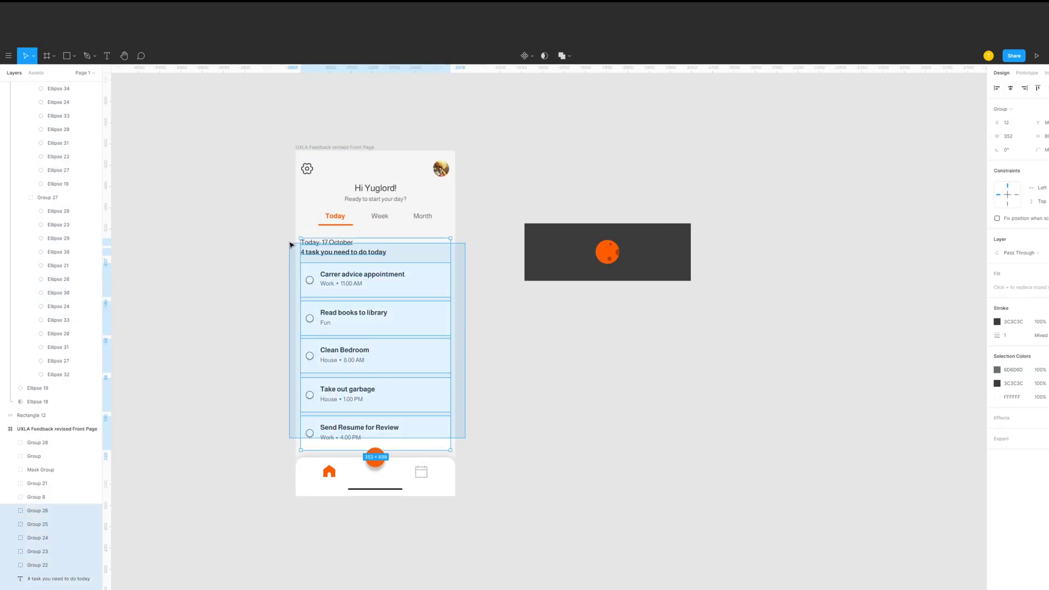
key(ctrl+g)
double_click(38, 538)
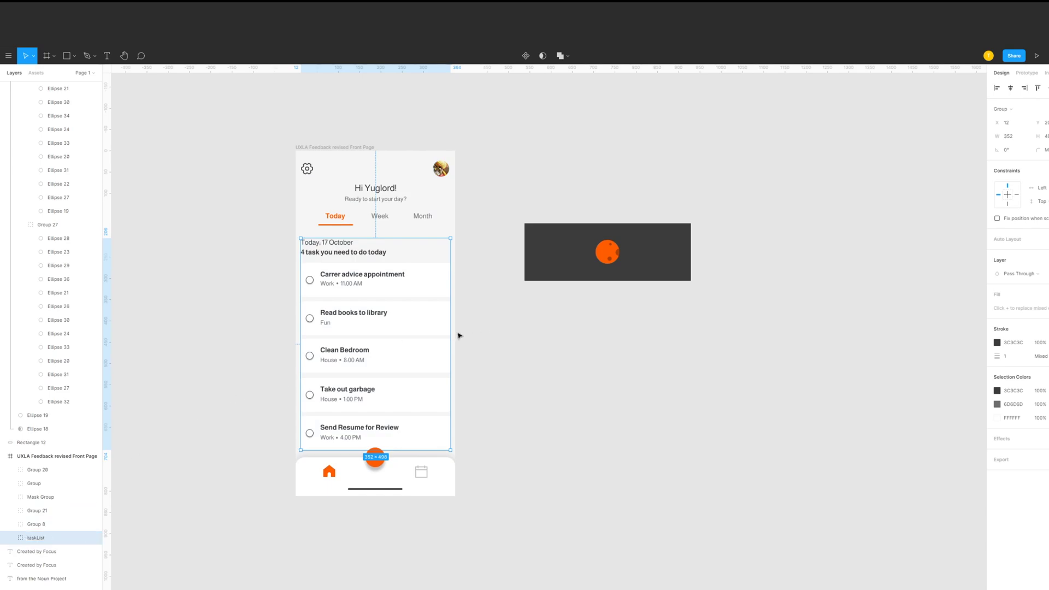
click(483, 336)
- Move the dark rectangle and orange circle closer to the phone frame and group them as Circle
click(584, 233)
drag(634, 256, 604, 256)
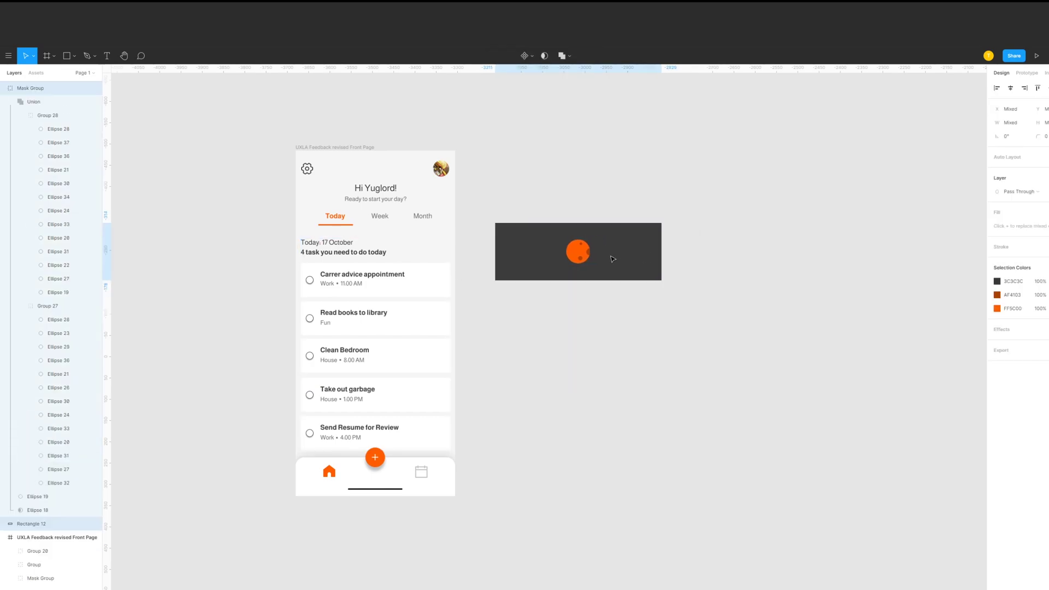
key(Escape)
click(579, 252)
shift+click(623, 259)
key(ctrl+g)
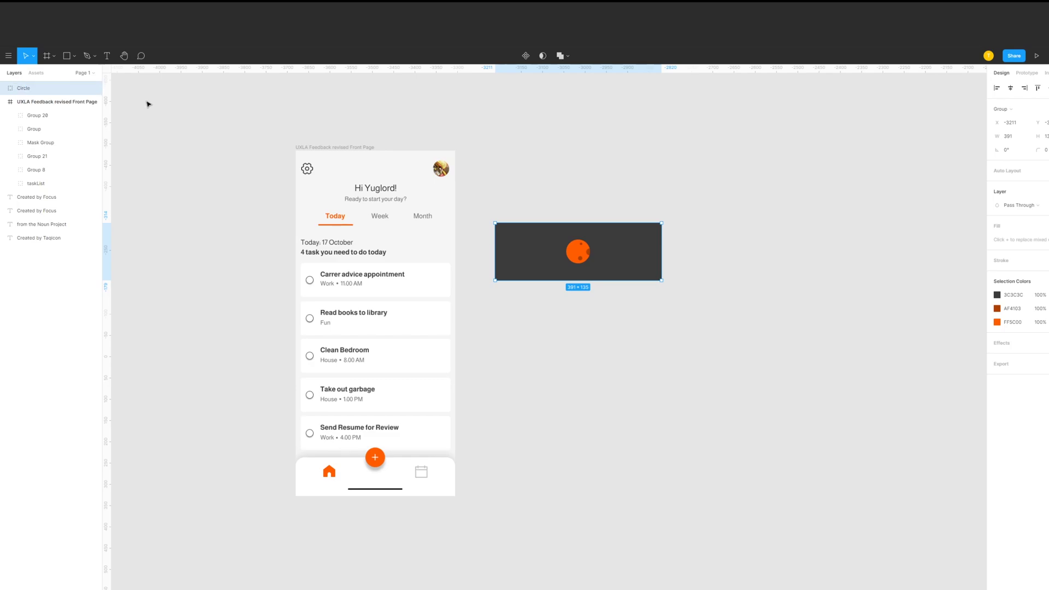
- Move the Circle group into the phone frame, over the header just above the task list
drag(552, 258, 352, 202)
click(504, 208)
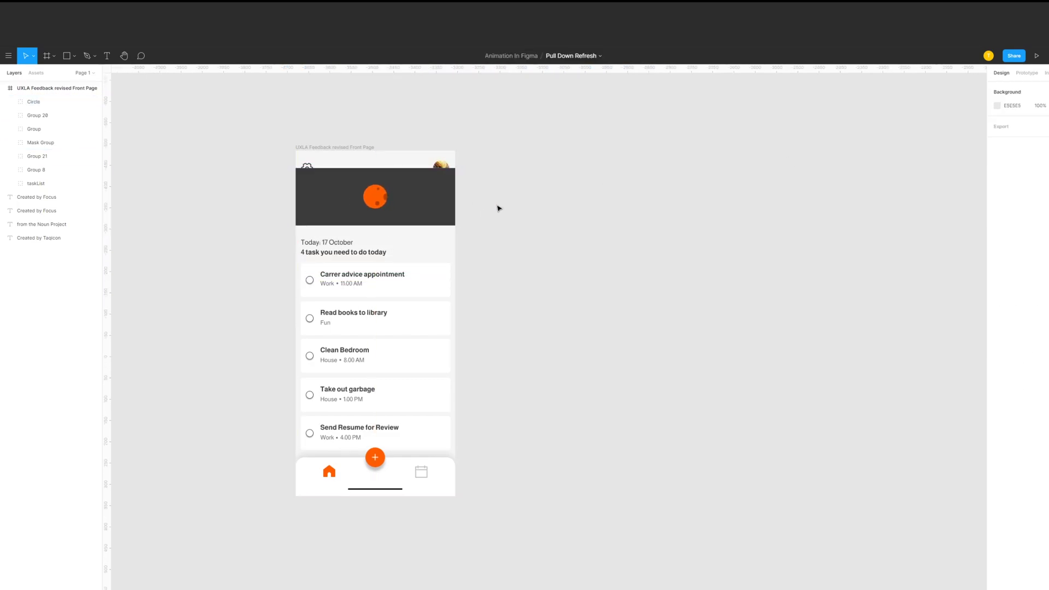
click(339, 148)
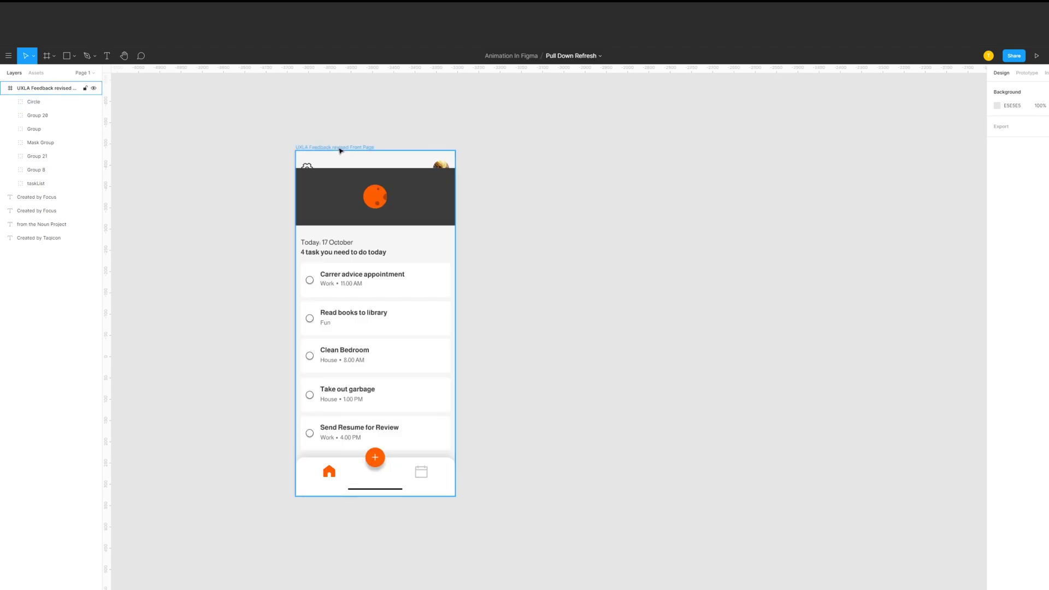
click(381, 198)
shift+click(383, 243)
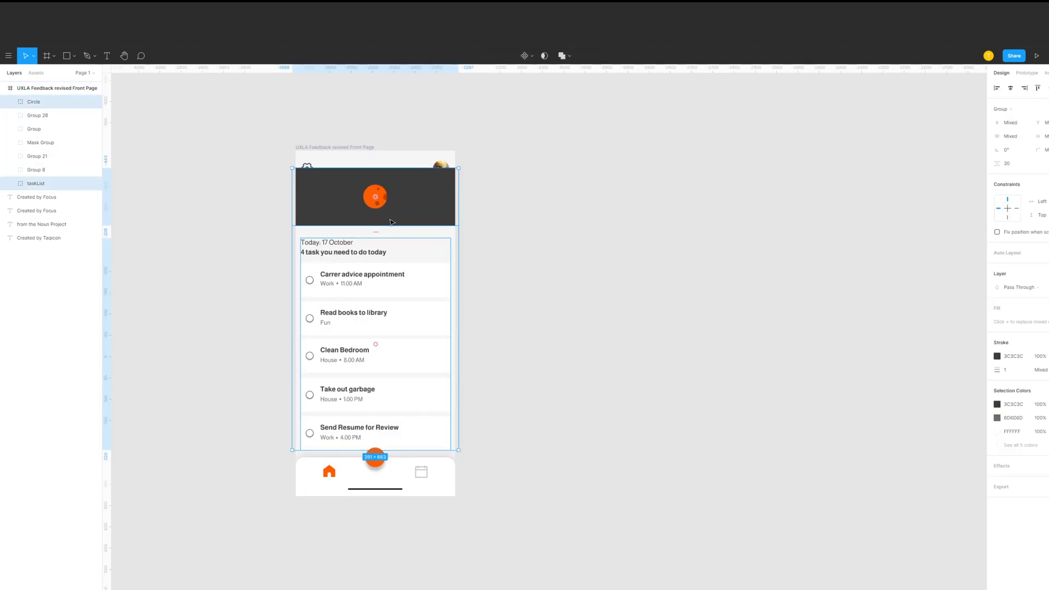
click(540, 239)
- Draw a full-width rectangle about 375 by 176 px over the phone header and send it behind all other layers
click(333, 148)
key(r)
drag(322, 157, 483, 233)
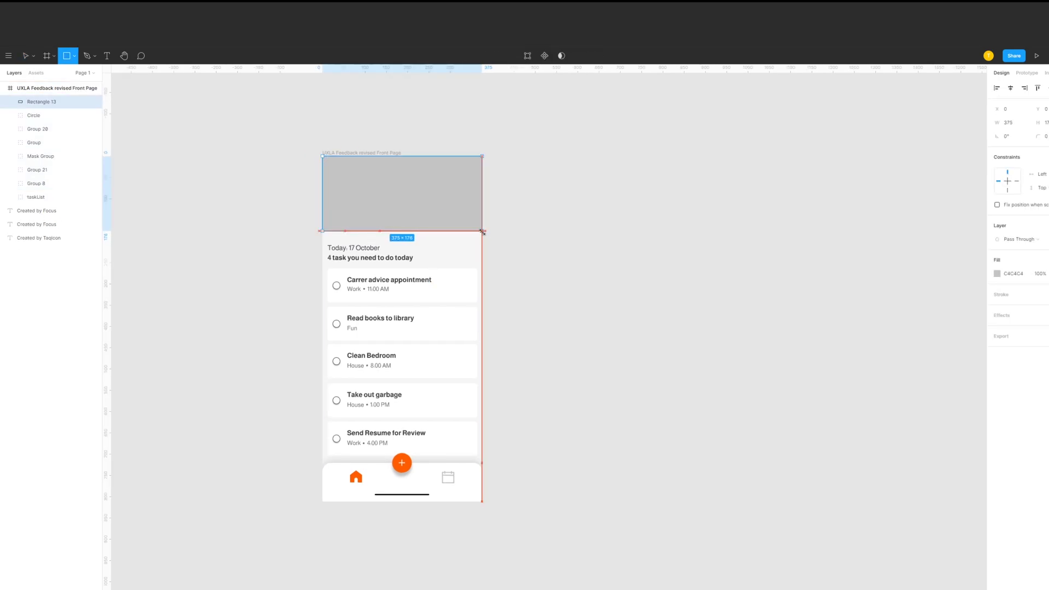
key(ctrl+bracketleft)
key(ctrl+bracketleft)
key(ctrl+bracketleft)
key(ctrl+bracketleft)
key(ctrl+bracketleft)
key(ctrl+bracketleft)
key(ctrl+bracketleft)
- Send the Circle group to the very back of the frame, beneath the header rectangle
click(456, 205)
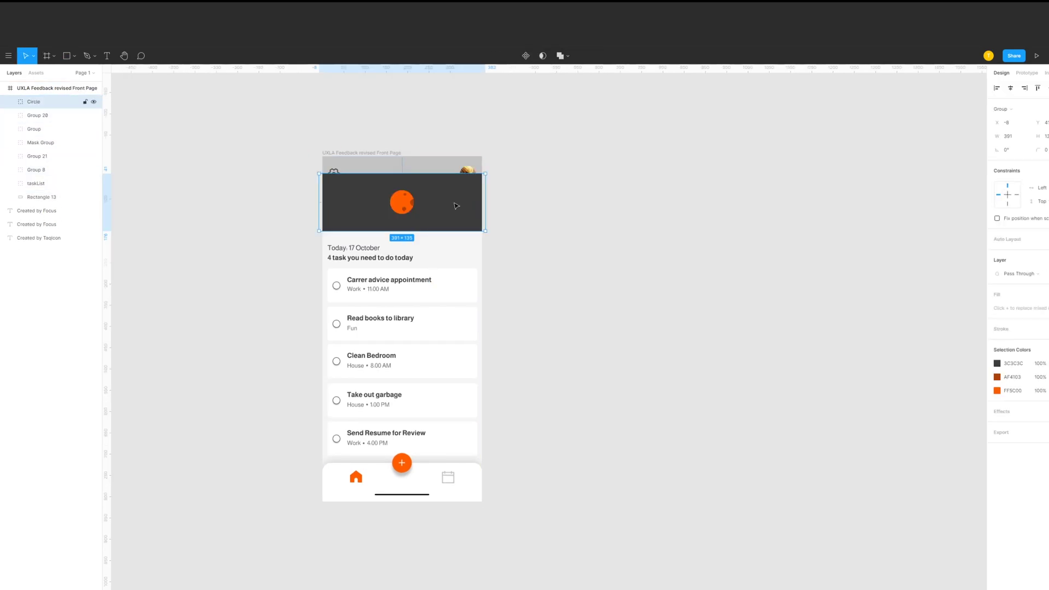
key(ctrl+bracketleft)
key(ctrl+bracketleft)
key(ctrl+bracketleft)
key(ctrl+bracketleft)
key(ctrl+bracketleft)
key(ctrl+bracketleft)
key(ctrl+bracketleft)
click(505, 193)
- Fill the header rectangle with the light grey sampled from the phone frame's background
click(439, 181)
click(997, 274)
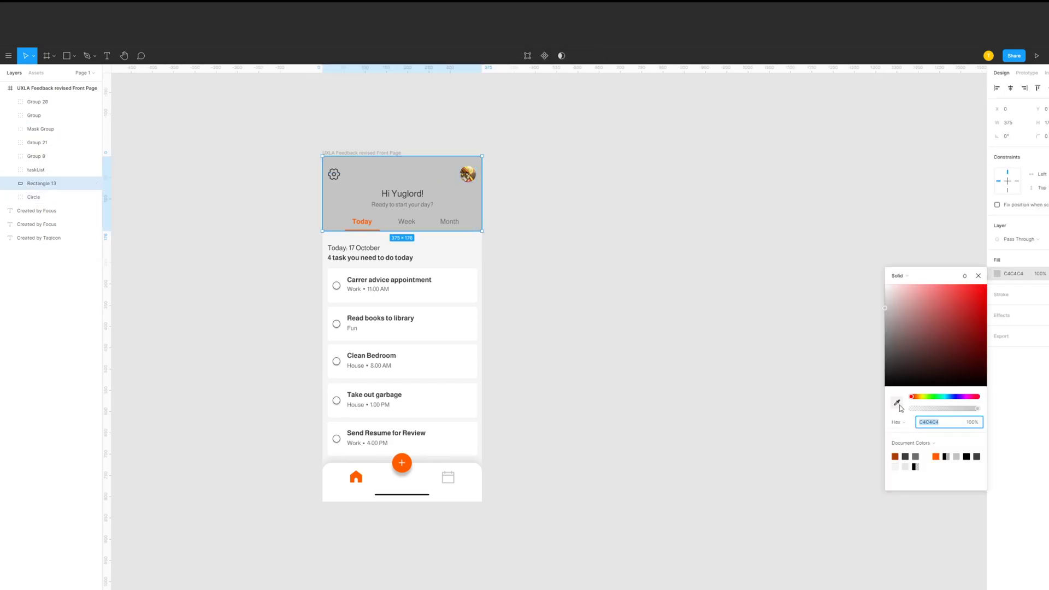
click(898, 403)
click(462, 248)
click(558, 266)
- Duplicate the phone frame and place the copy to the right of the original
drag(347, 154, 578, 165)
click(727, 213)
drag(728, 214, 659, 216)
click(518, 230)
click(518, 255)
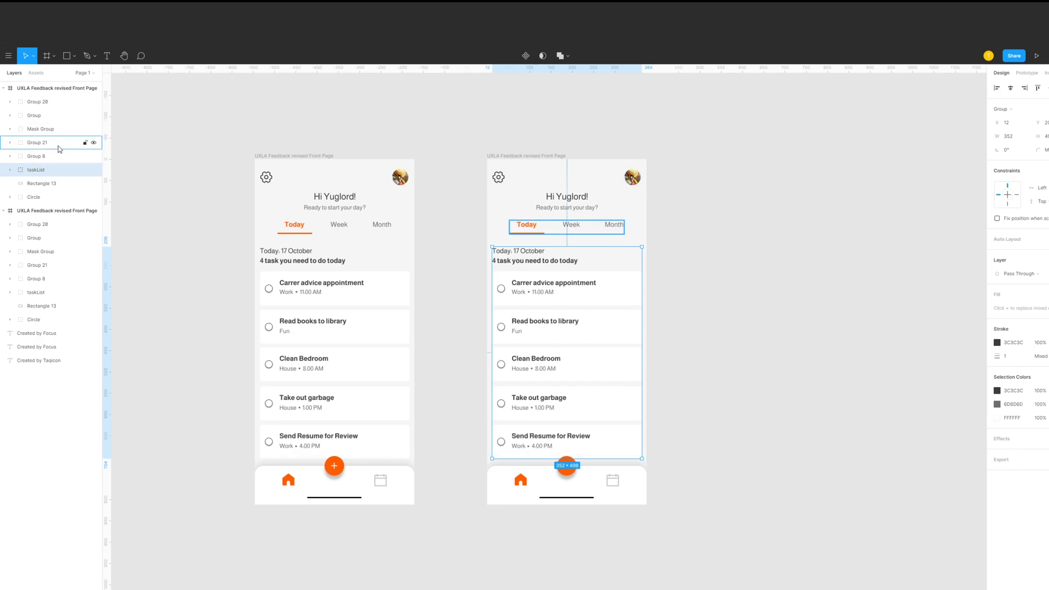
shift+click(50, 197)
key(shift+Down)
key(shift+Down)
key(shift+Down)
key(shift+Down)
key(shift+Down)
key(shift+Down)
key(shift+Down)
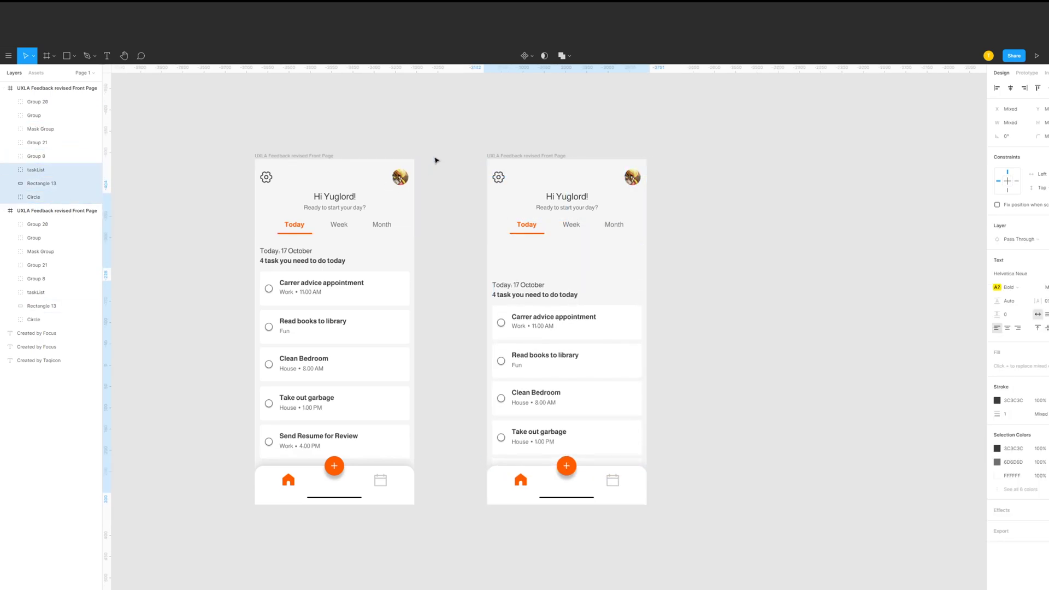
key(ctrl+z)
- Move the taskList and Circle groups in the second phone frame down 135 px, revealing the dark band beneath the header
click(50, 197)
ctrl+click(48, 169)
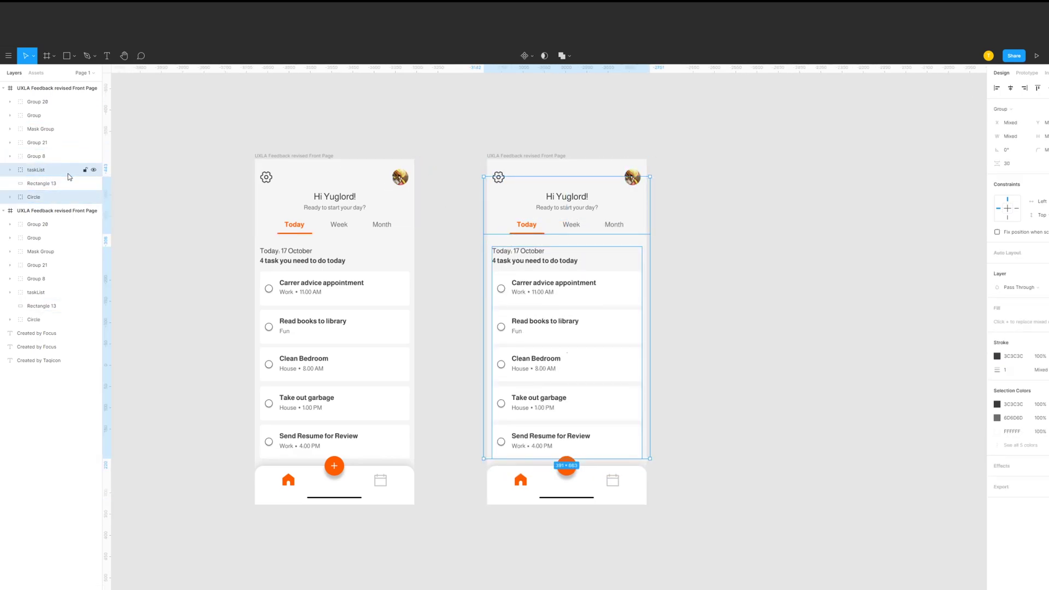
key(shift+Down)
key(shift+Down)
key(shift+Down)
key(shift+Down)
key(shift+Down)
key(shift+Down)
key(shift+Down)
key(shift+Down)
key(shift+Down)
key(shift+Down)
key(shift+Down)
key(shift+Down)
key(shift+Down)
key(shift+Down)
key(shift+Down)
key(shift+Up)
key(Up)
key(Up)
key(Up)
key(Up)
key(Up)
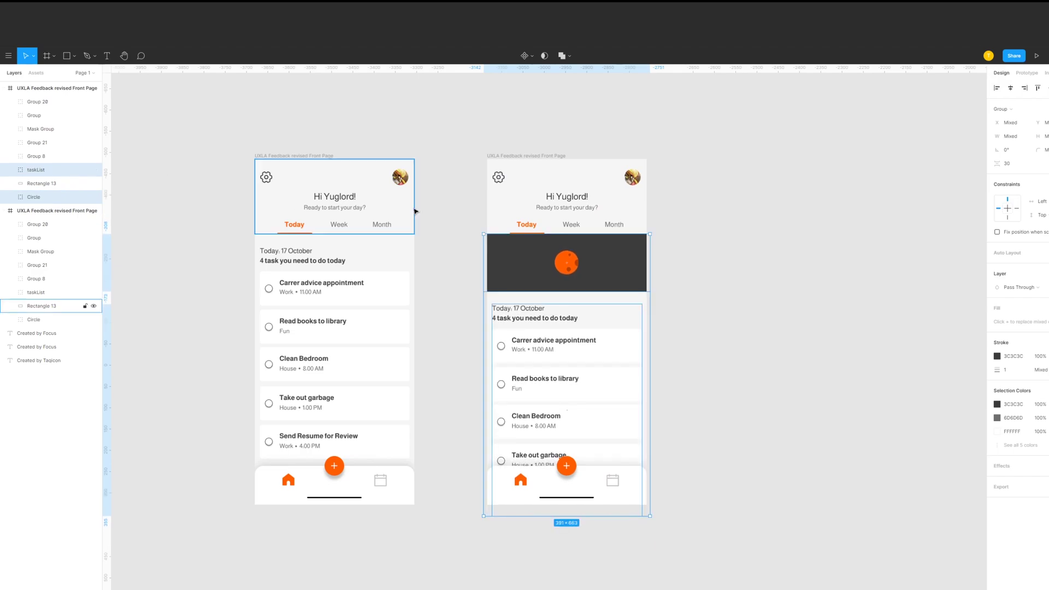
click(474, 212)
- Shift the masked crater shapes inside the second frame's orange circle so that the craters spread across its middle
double_click(578, 265)
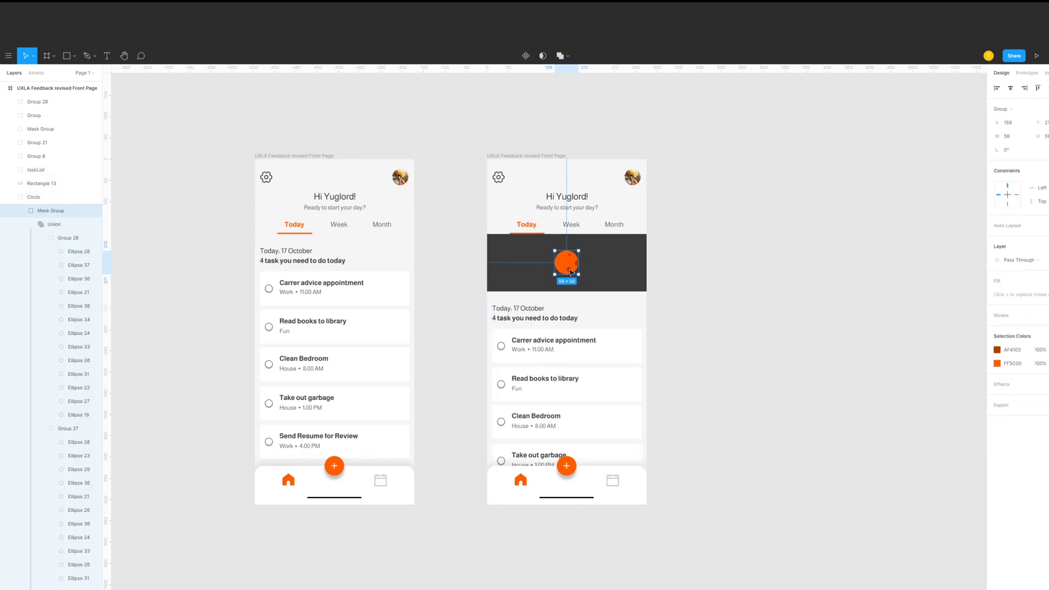
double_click(569, 272)
click(735, 237)
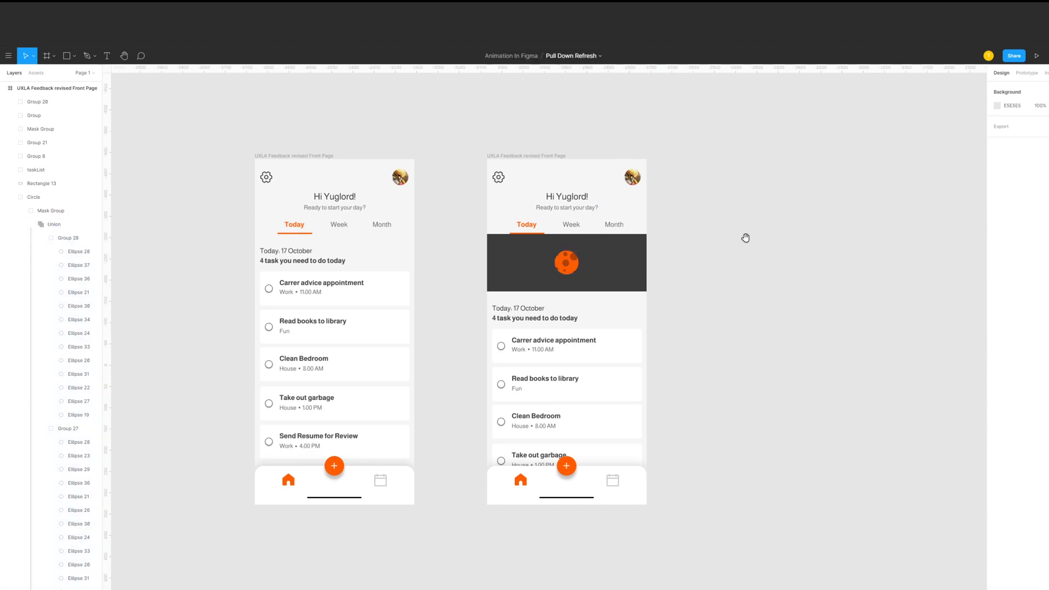
- Duplicate the second phone frame to its right, shift the second frame slightly left, and align all three frames at the top
drag(735, 237, 667, 242)
drag(478, 162, 673, 176)
click(808, 223)
click(723, 290)
click(684, 328)
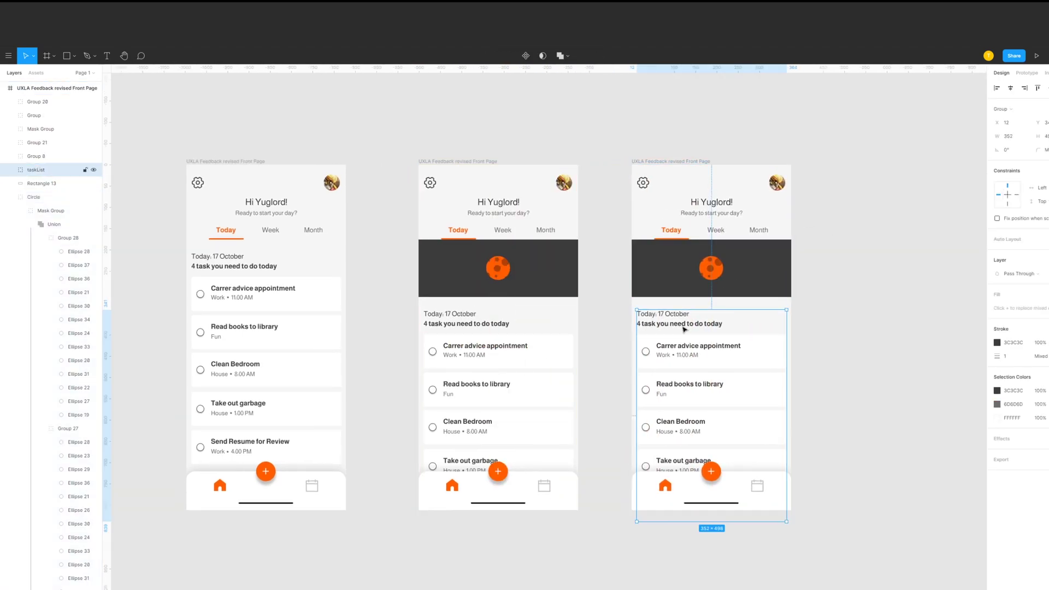
drag(474, 161, 457, 162)
shift+click(251, 162)
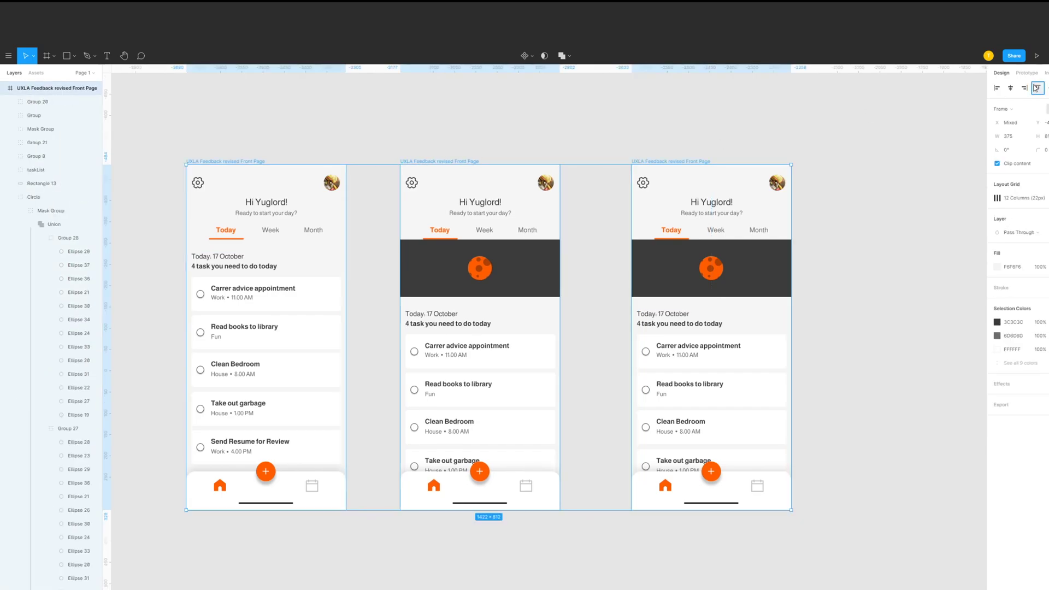
- Shorten the third frame's dark band rectangle to about 95 px high and move the orange circle up to its centre
click(717, 276)
key(ctrl+z)
click(712, 301)
click(712, 293)
key(ctrl+z)
drag(711, 297, 711, 287)
double_click(711, 291)
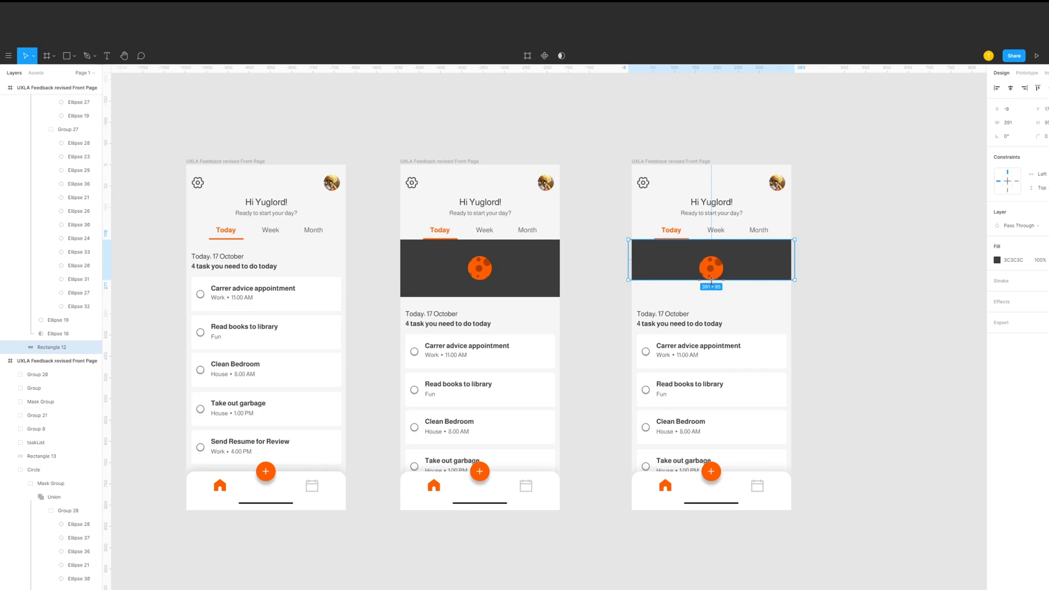
- Move the third frame's taskList group up about 55 px, just below the shortened dark band
click(657, 323)
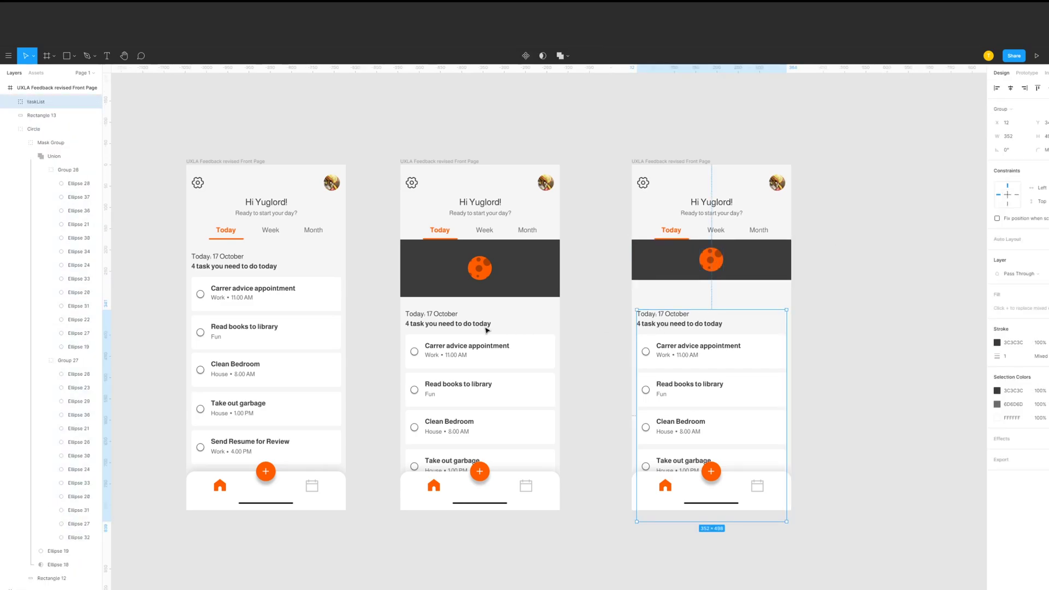
drag(640, 327, 640, 303)
click(818, 298)
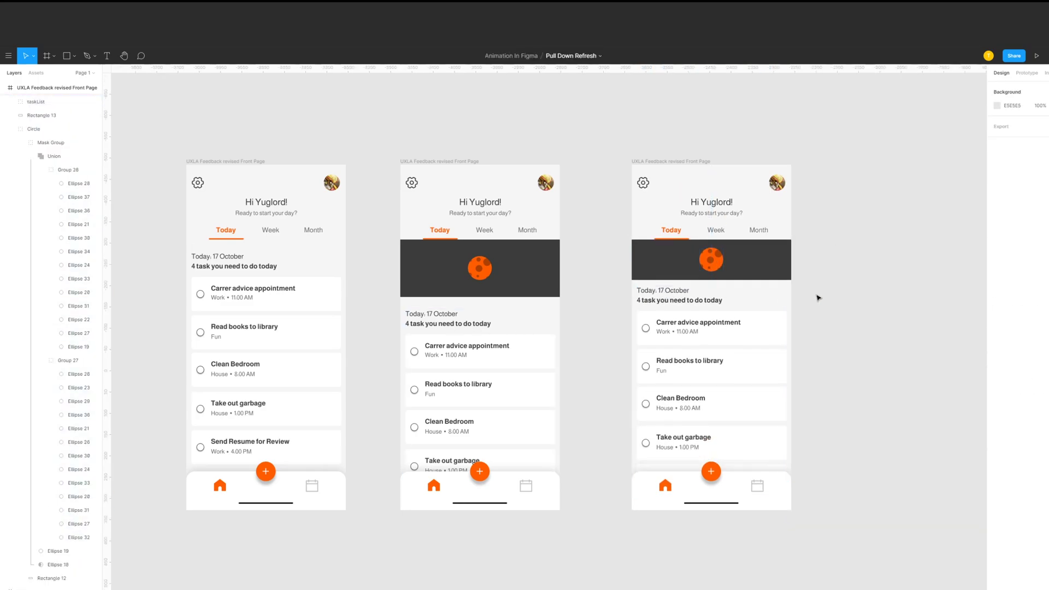
- Duplicate the third phone frame and place the copy to its right
scroll(818, 297, right, 3)
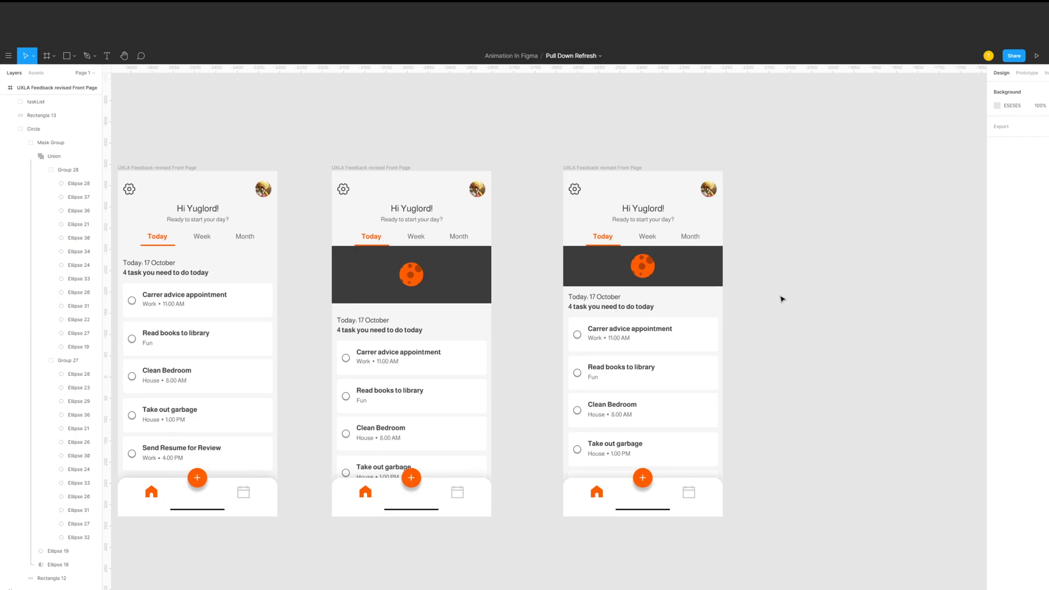
scroll(782, 299, right, 2)
scroll(734, 286, right, 2)
drag(520, 171, 731, 178)
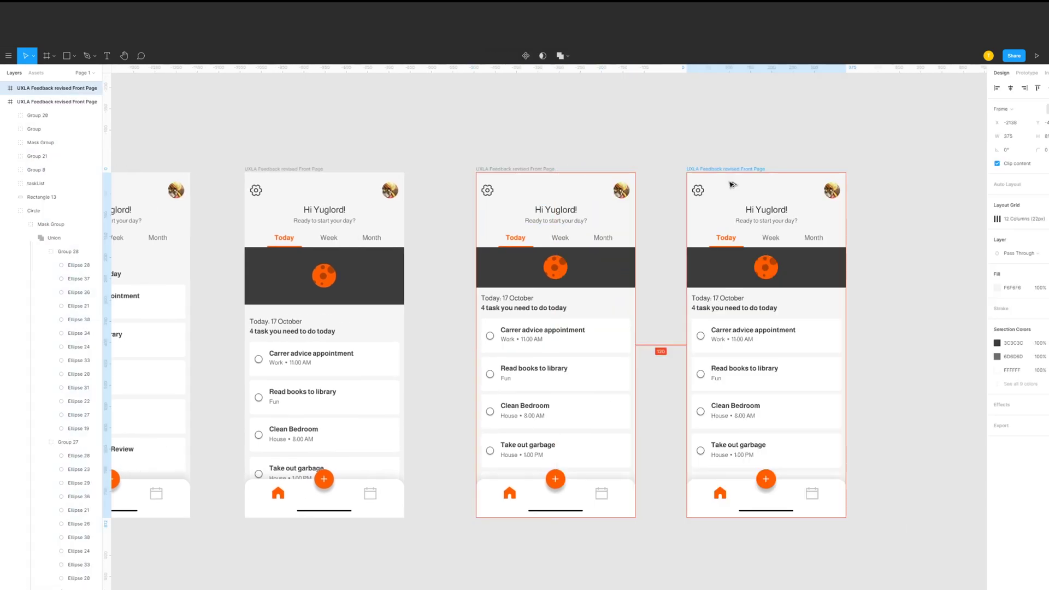
- Shift the masked craters within the fourth frame's orange circle to a different position for the rolling effect
double_click(766, 270)
double_click(767, 270)
drag(767, 270, 765, 267)
click(812, 134)
- Duplicate the fourth phone frame and place the copy to its right as the fifth frame
drag(817, 157, 693, 157)
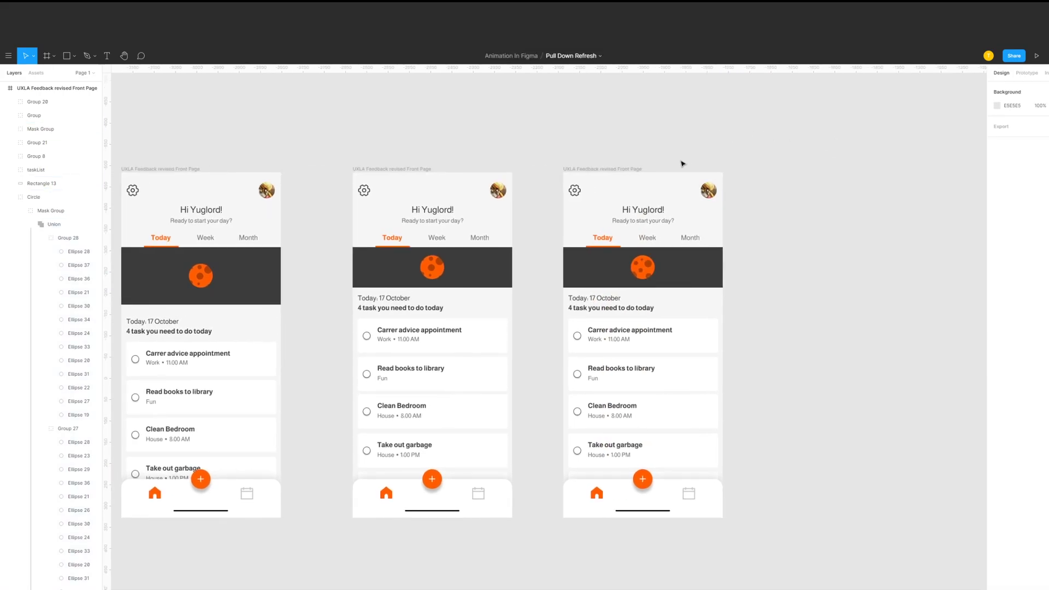
key(ctrl+minus)
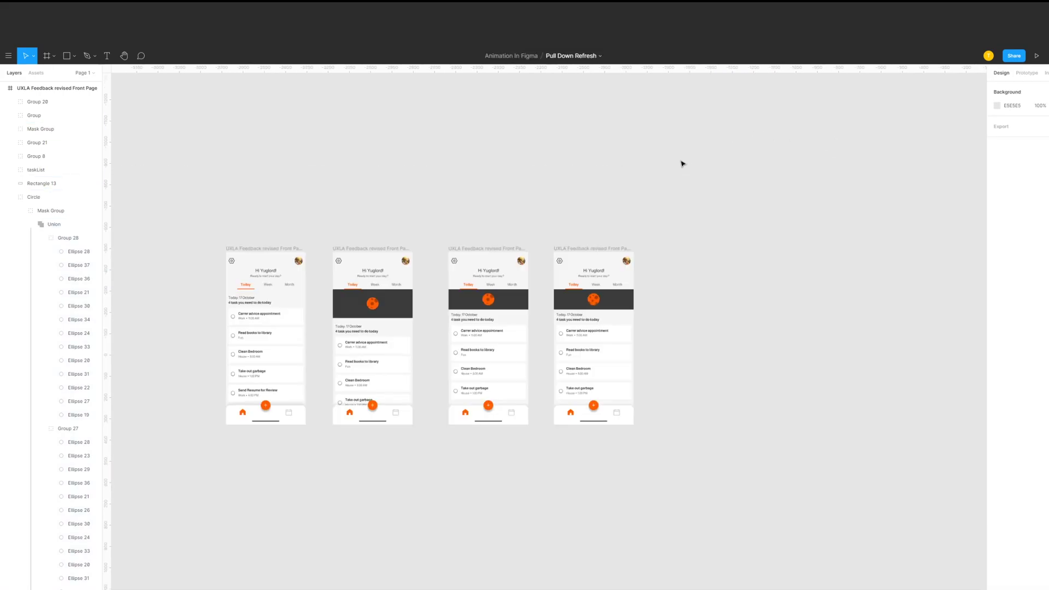
drag(571, 249, 663, 249)
- Move the fifth frame's Circle and taskList groups up until the dark band is hidden behind the header
click(679, 300)
shift+click(681, 320)
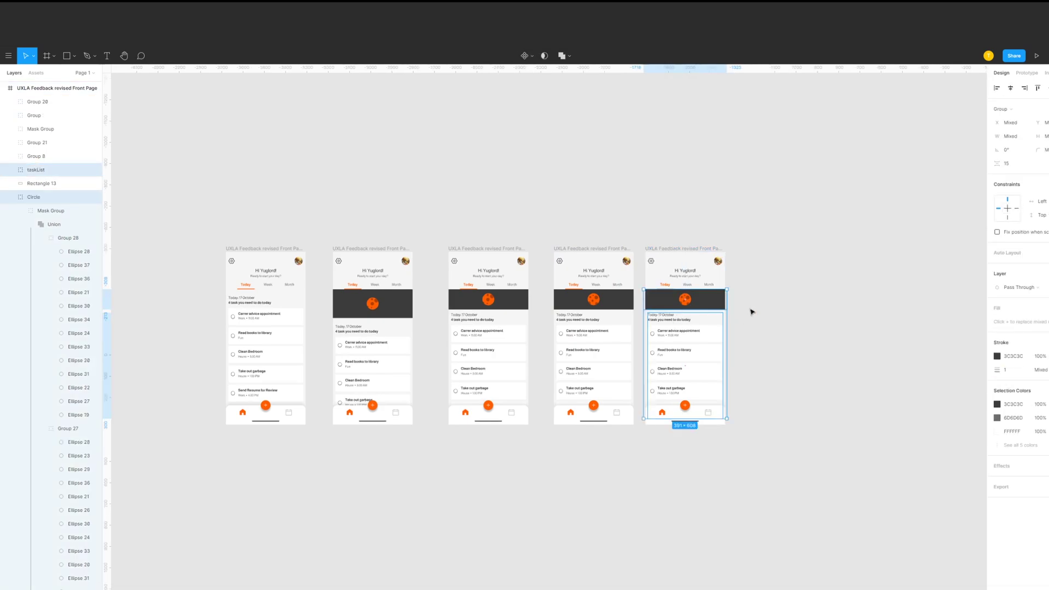
key(shift+Up)
key(shift+Up)
key(shift+Up)
key(shift+Up)
key(shift+Up)
key(shift+Up)
key(shift+Up)
key(shift+Up)
key(shift+Up)
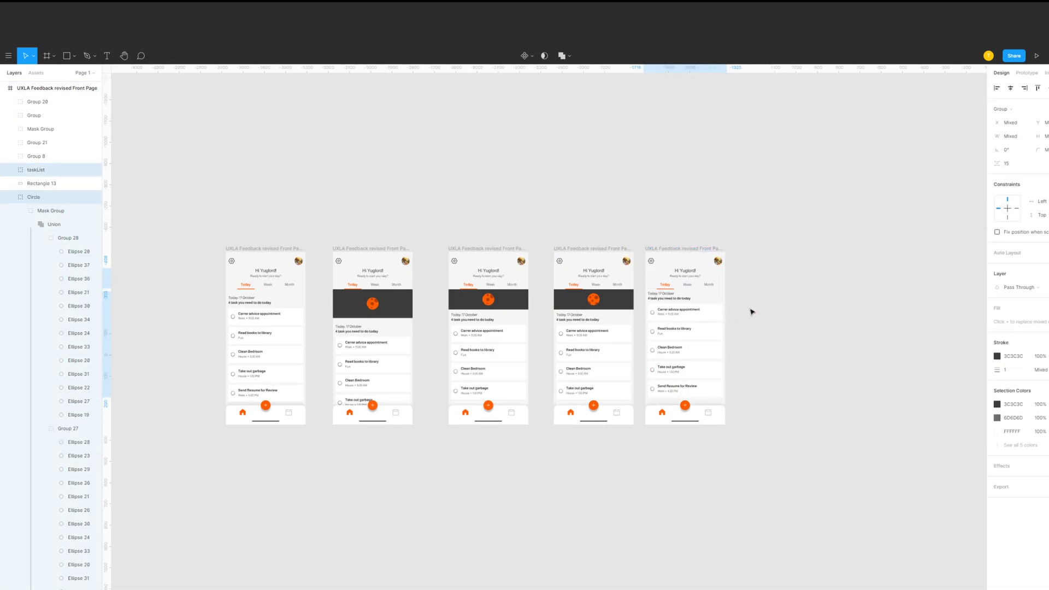
click(751, 310)
- Align the top of the fifth frame's task list with the task list in the first frame
click(681, 322)
shift+click(267, 317)
click(740, 307)
drag(681, 323, 681, 340)
shift+click(264, 316)
click(1039, 89)
click(780, 229)
- Shift the fourth phone frame left so it is evenly spaced between the third and fifth frames
drag(780, 230, 747, 212)
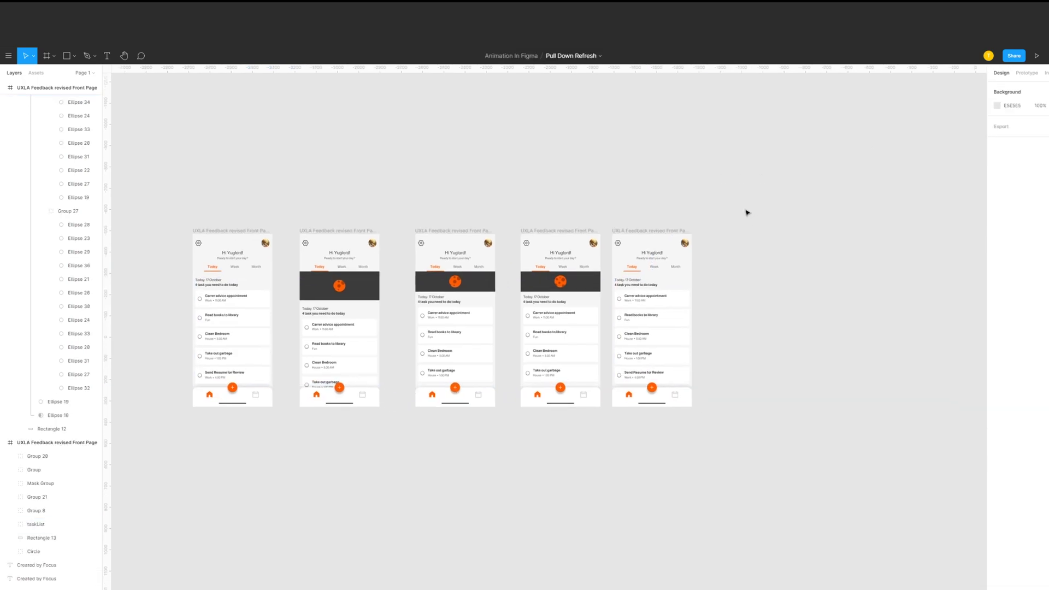
scroll(738, 264, right, 2)
click(520, 227)
click(611, 229)
key(shift+2)
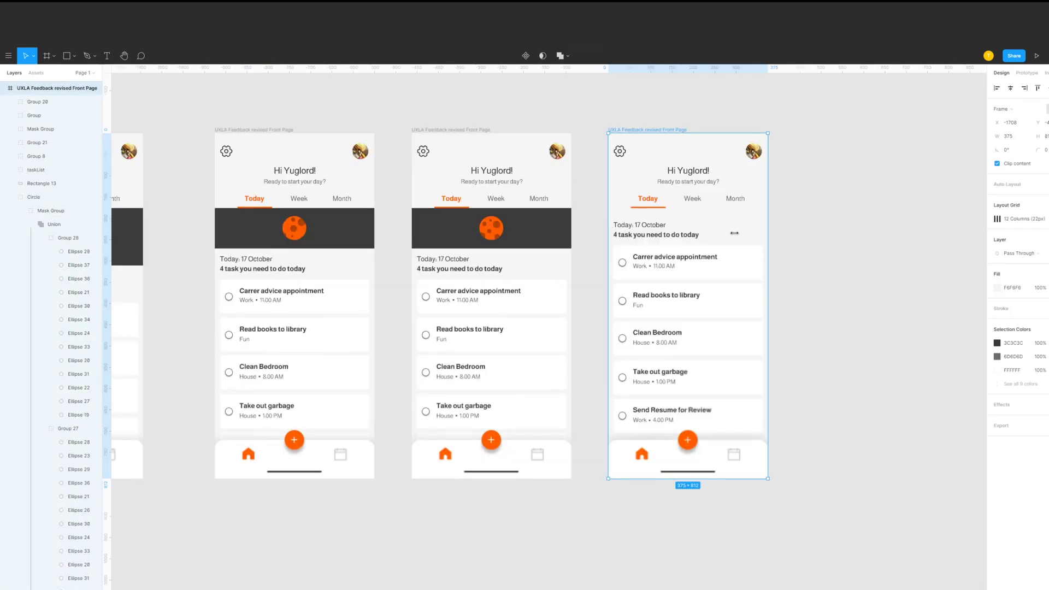
- Duplicate the fifth phone frame and place the copy to its right as the sixth frame
scroll(753, 240, right, 2)
drag(584, 168, 771, 176)
scroll(715, 259, right, 2)
- Add a copy of the Carrer advice appointment card to the sixth frame and move it above the first card
double_click(716, 266)
key(ctrl+v)
key(Delete)
double_click(671, 274)
key(ctrl+v)
key(shift+Up)
key(shift+Up)
key(shift+Up)
key(shift+Up)
key(shift+Up)
key(shift+Up)
key(shift+Up)
key(shift+Up)
key(shift+Up)
key(shift+Up)
key(shift+Up)
key(shift+Up)
key(shift+Up)
key(shift+Up)
key(shift+Up)
key(shift+Up)
key(shift+Up)
key(shift+Up)
key(shift+Up)
key(shift+Up)
click(699, 277)
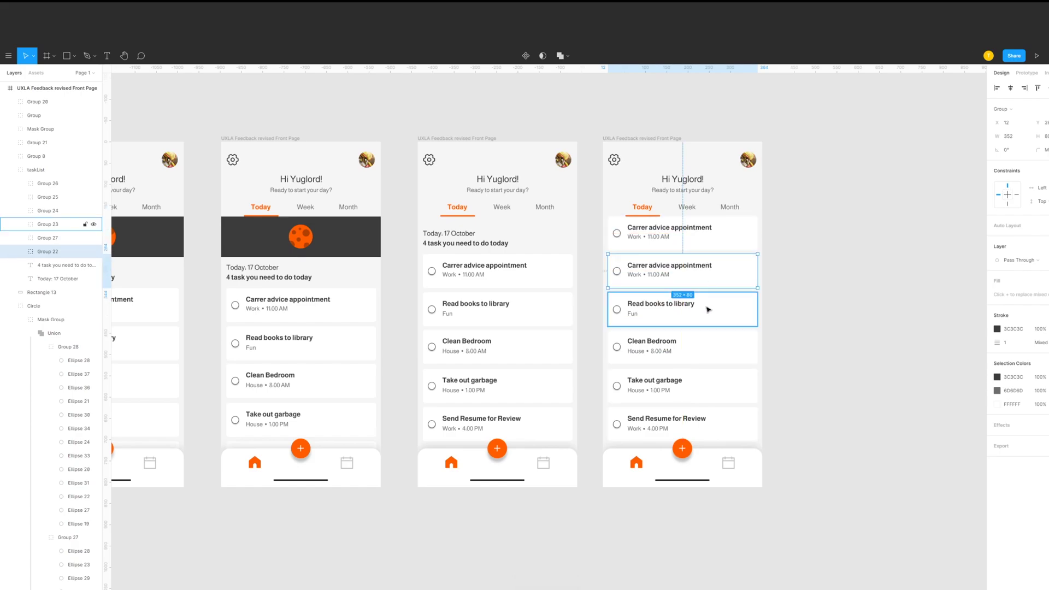
shift+click(707, 307)
click(824, 305)
drag(707, 241, 713, 290)
key(ctrl+z)
- Select all six task cards in the sixth frame and move them down about 90 px, below the task heading
double_click(711, 243)
shift+click(712, 276)
shift+click(717, 311)
shift+click(722, 348)
shift+click(721, 385)
shift+click(722, 421)
drag(722, 231, 718, 272)
- Select the sixth frame's task cards together and nudge them up 4 px to line up with the original card positions
double_click(632, 273)
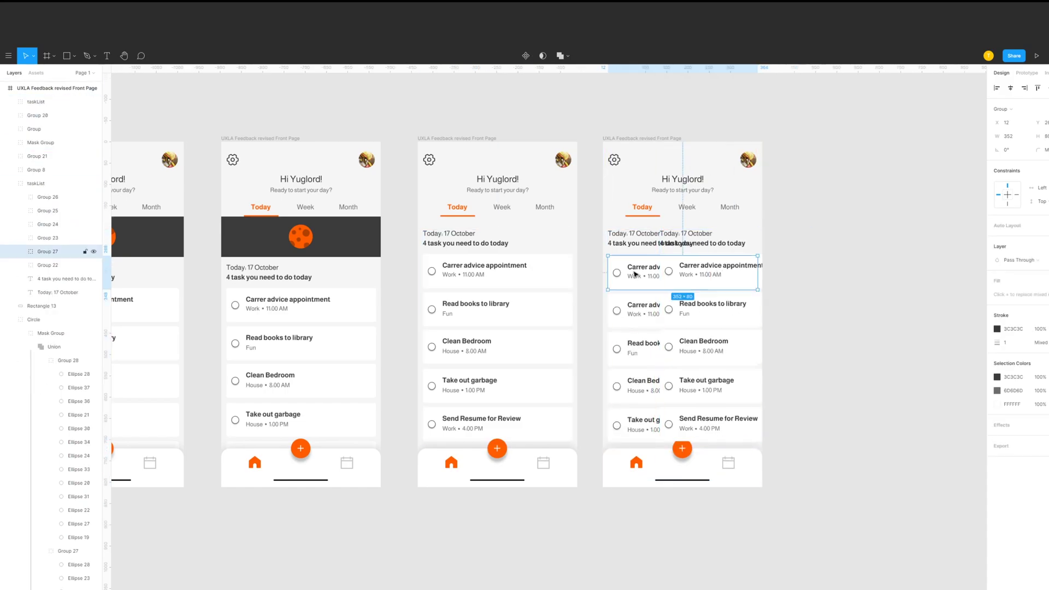
shift+click(632, 312)
shift+click(632, 349)
shift+click(632, 387)
shift+click(632, 426)
shift+click(633, 447)
key(Up)
key(Up)
key(Up)
key(Up)
- Retitle the sixth frame's new top card "Work up Early" and set its category to House
scroll(691, 337, up, 5)
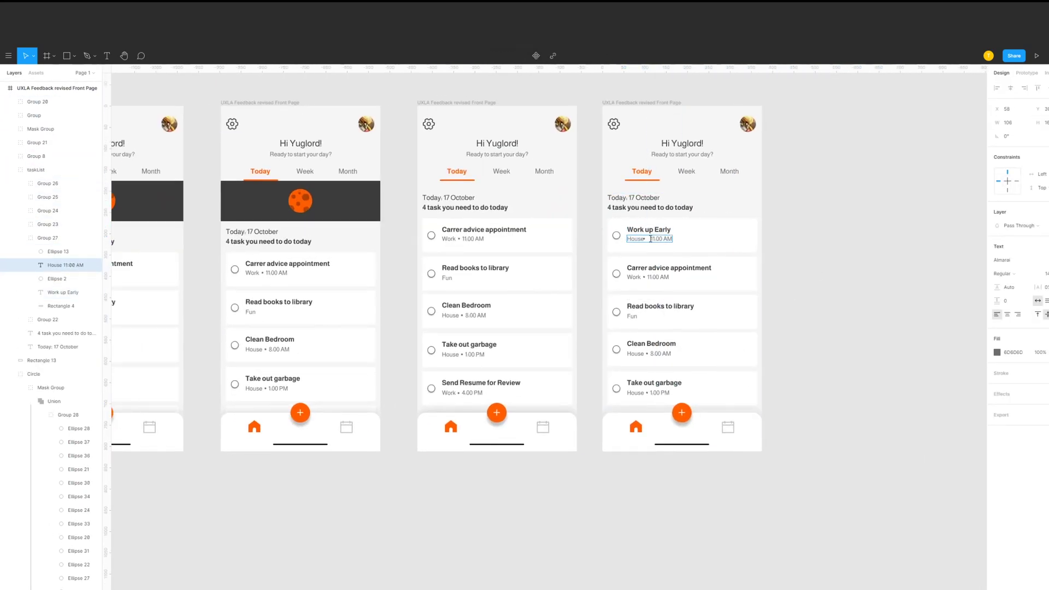
click(802, 285)
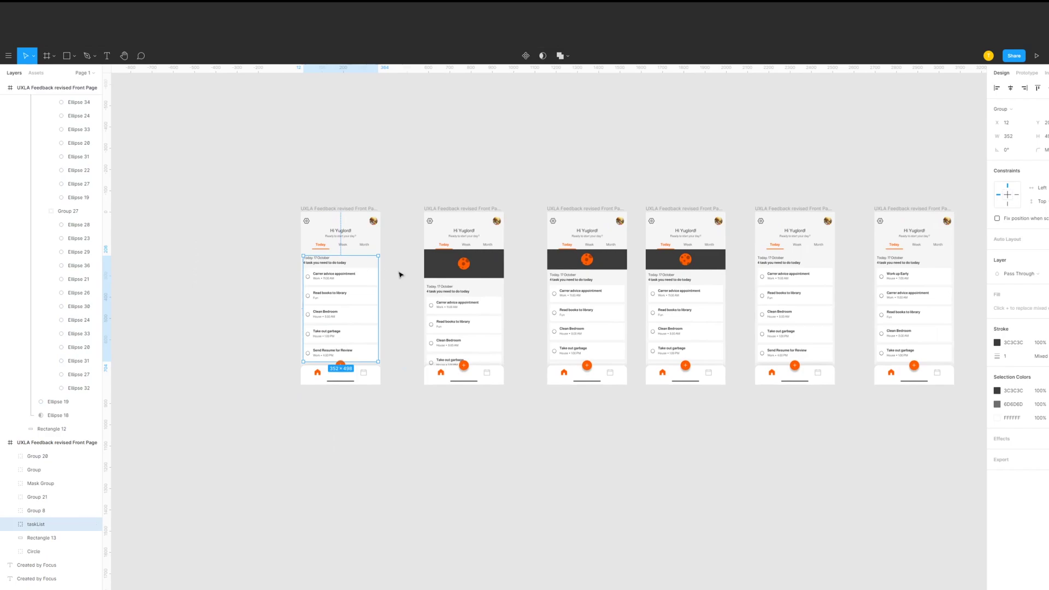
- Place Rectangle 13 above the taskList group in the first frame and nest the Circle group inside taskList
click(54, 537)
scroll(60, 528, down, 3)
drag(46, 551, 41, 423)
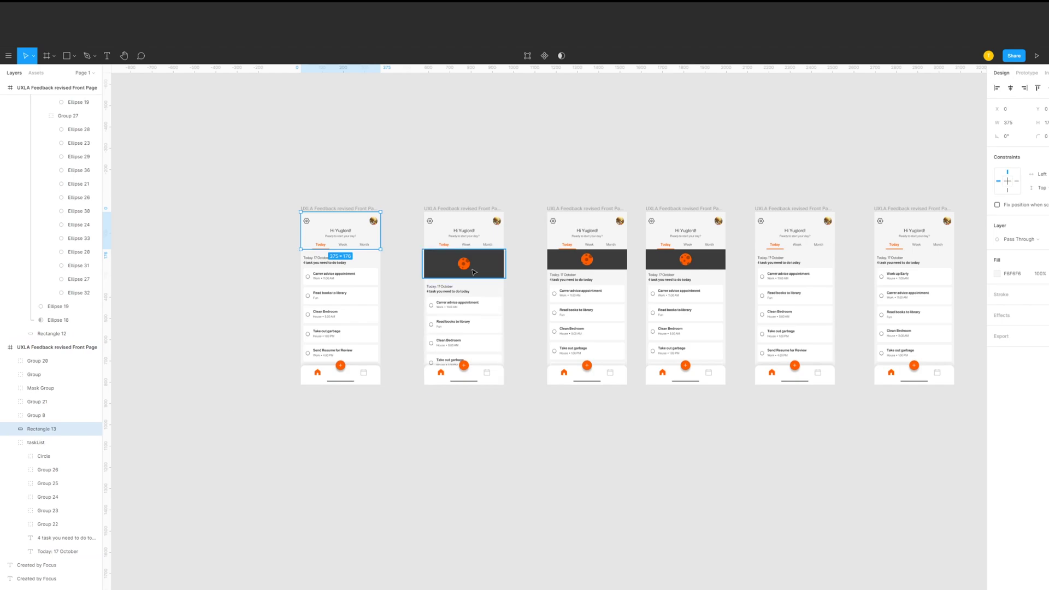
- Nest the Circle group inside taskList in the second frame and keep Rectangle 13 layered above that group
click(473, 272)
click(10, 101)
drag(38, 307, 38, 326)
drag(39, 334, 44, 321)
- Restack the third and fourth frames so Circle sits inside taskList and Rectangle 13 lies above it
click(563, 269)
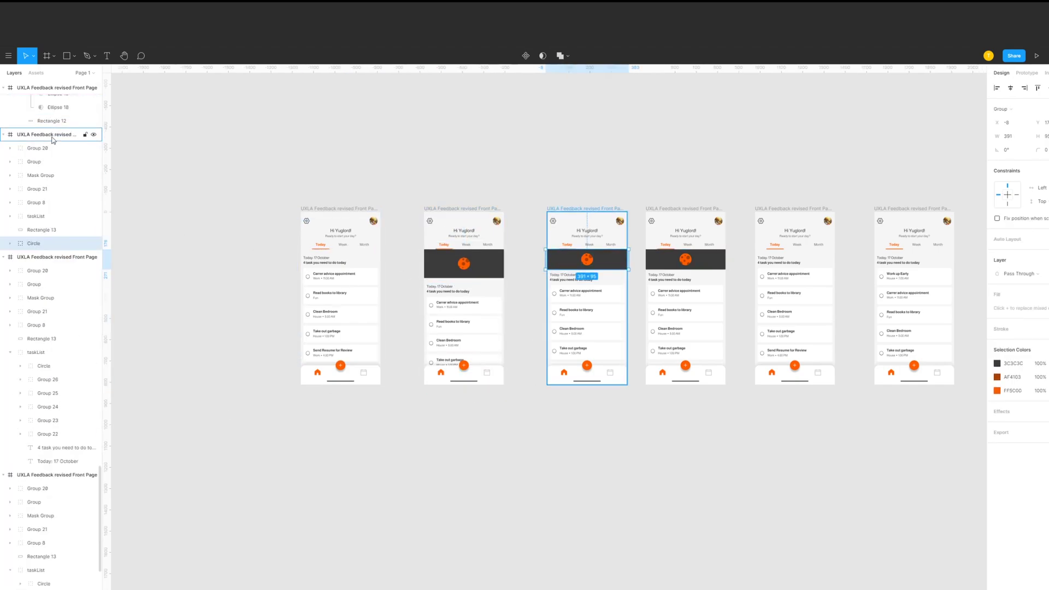
drag(43, 240, 57, 223)
click(702, 266)
click(9, 101)
scroll(43, 128, up, 2)
mouse_move(54, 230)
mouse_down()
mouse_move(54, 219)
mouse_move(54, 245)
mouse_up()
- Restack the fifth frame's layers with Circle nested inside taskList and Rectangle 13 above the group
click(833, 266)
scroll(10, 218, up, 9)
click(10, 253)
drag(54, 253, 56, 242)
- Restack the sixth frame's layers, nesting Circle within taskList and placing Rectangle 13 above the group
click(948, 265)
scroll(59, 243, up, 9)
click(9, 234)
scroll(21, 240, up, 2)
click(10, 158)
drag(41, 159, 49, 179)
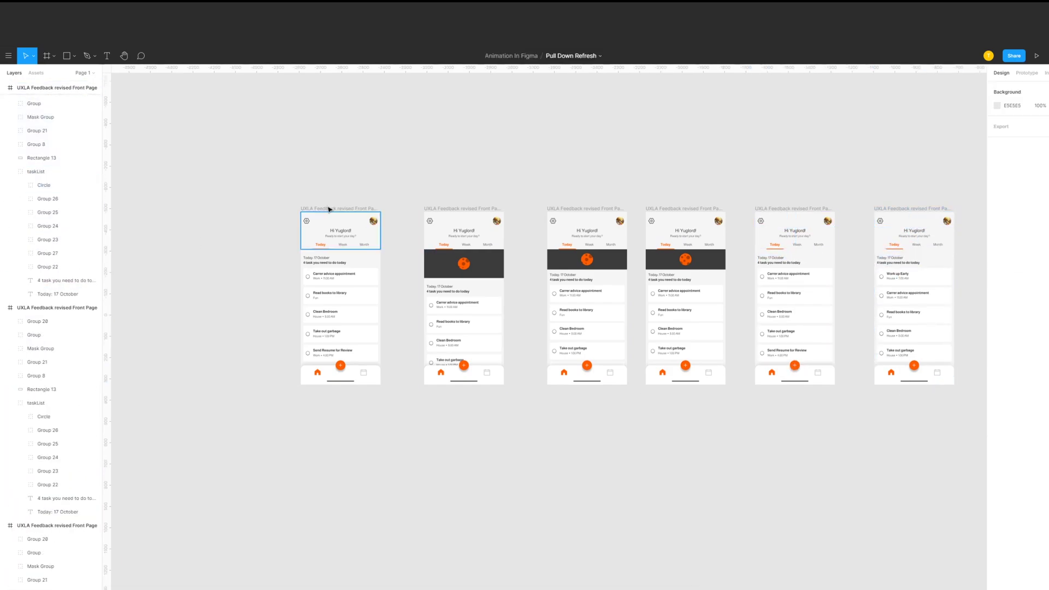
- Connect the first frame's taskList group to the second frame with an On Drag trigger and Smart Animate
click(364, 285)
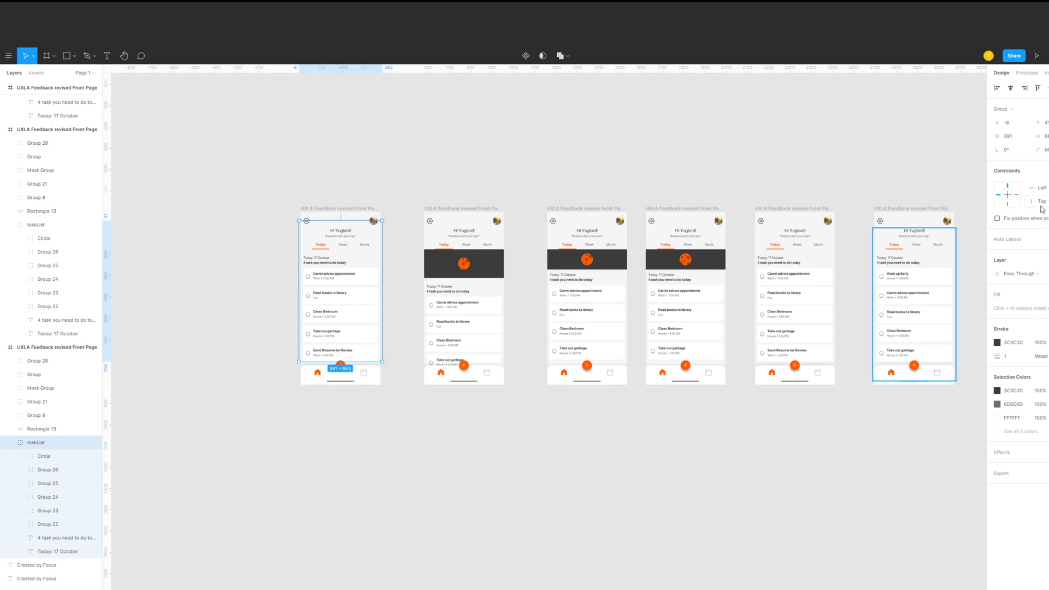
click(1026, 73)
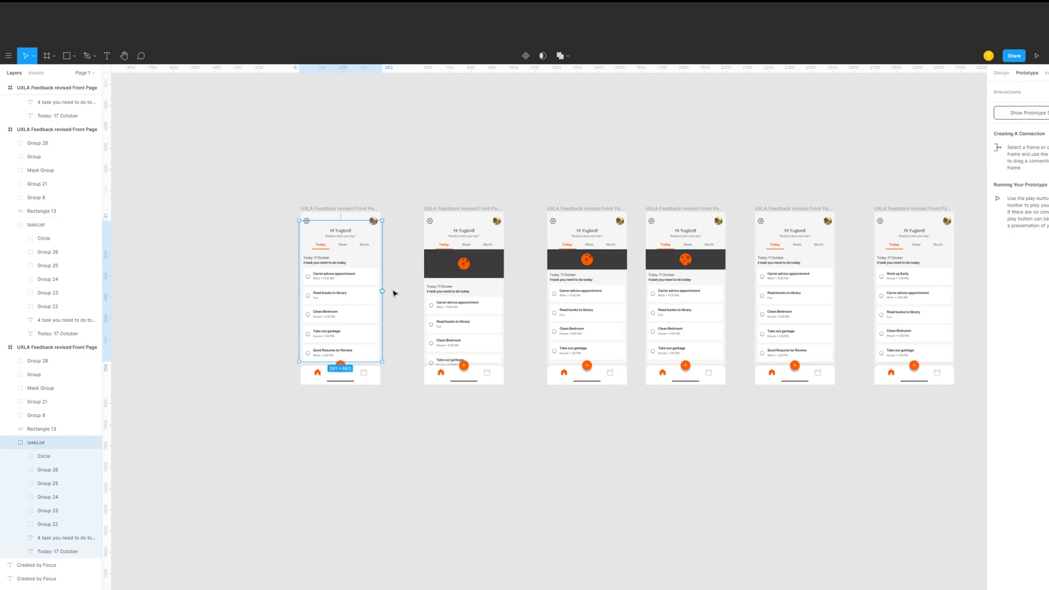
drag(382, 291, 446, 295)
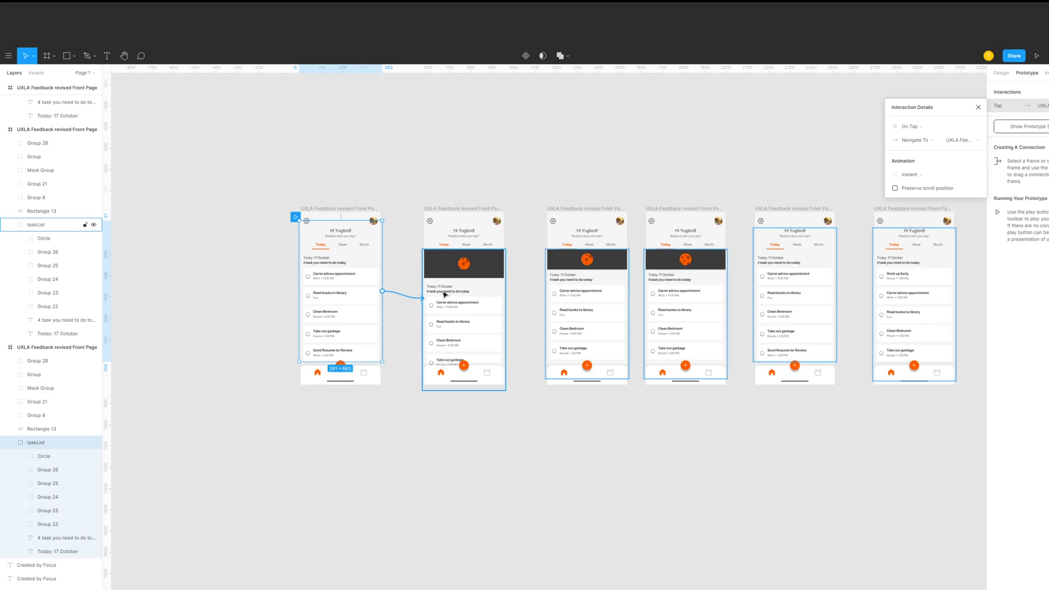
click(916, 128)
click(922, 140)
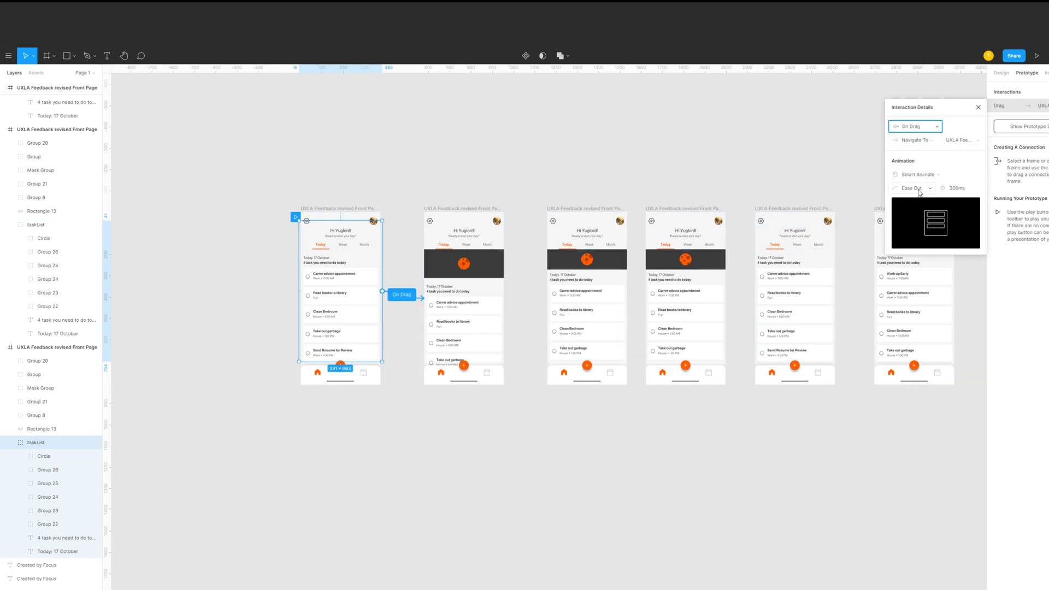
- Set the animation duration of the first frame's taskList drag interaction to 150 ms
click(956, 188)
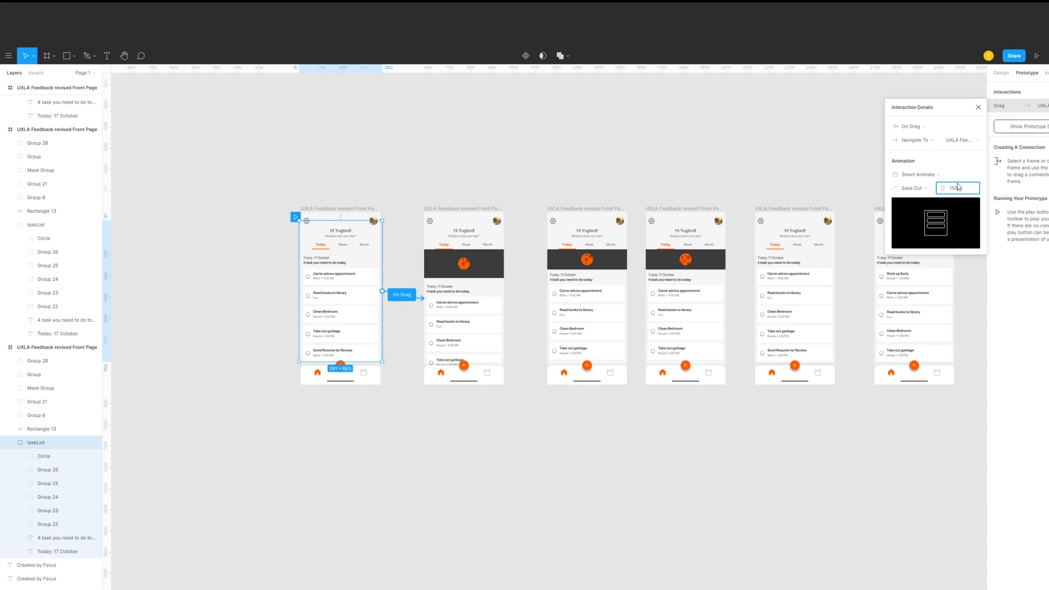
key(Return)
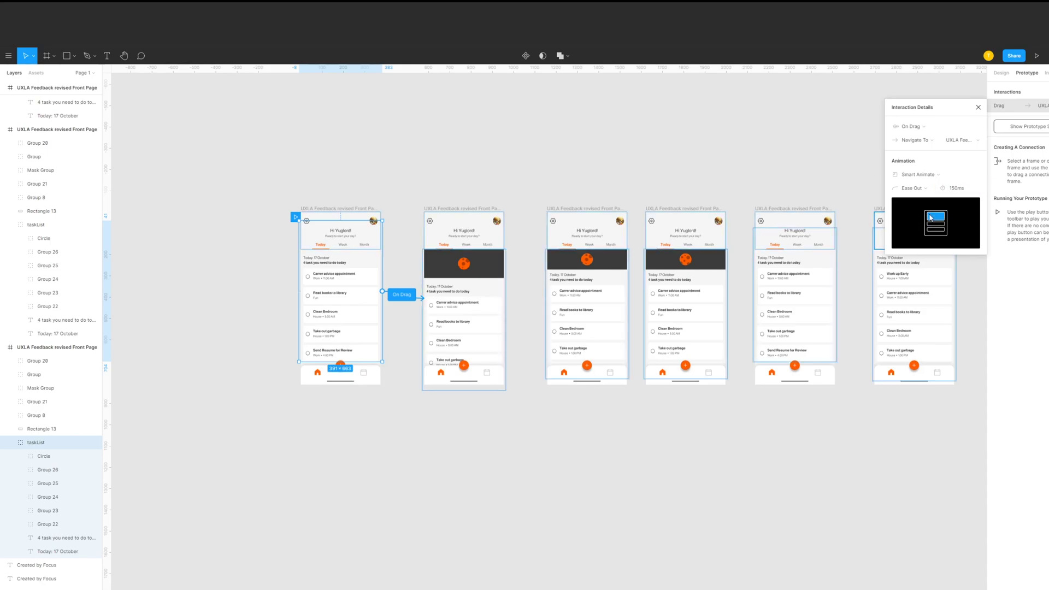
- Connect the second frame to the third frame using a Smart Animate transition
click(457, 209)
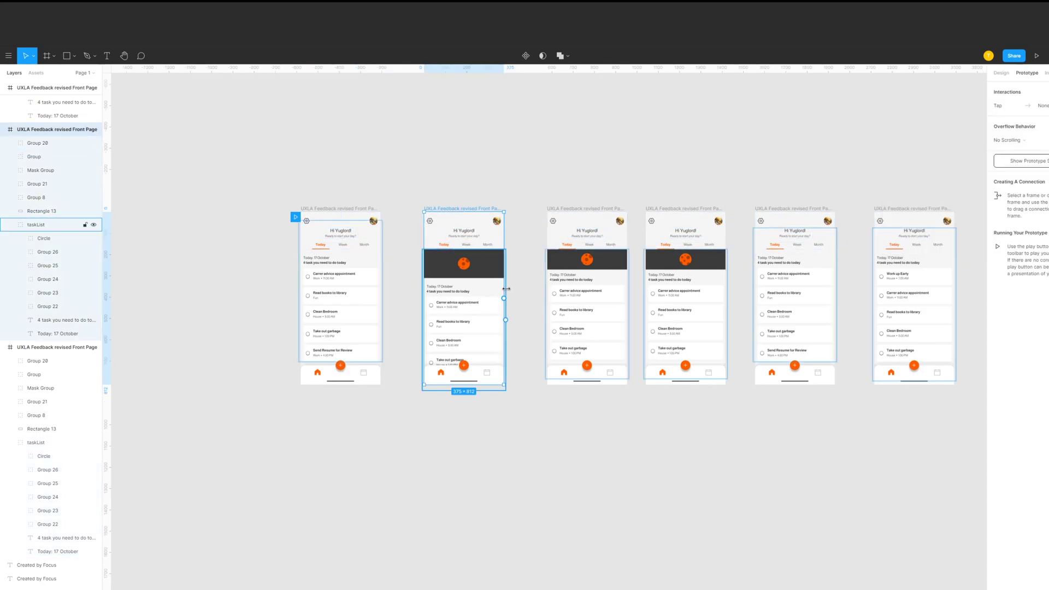
drag(504, 298, 577, 303)
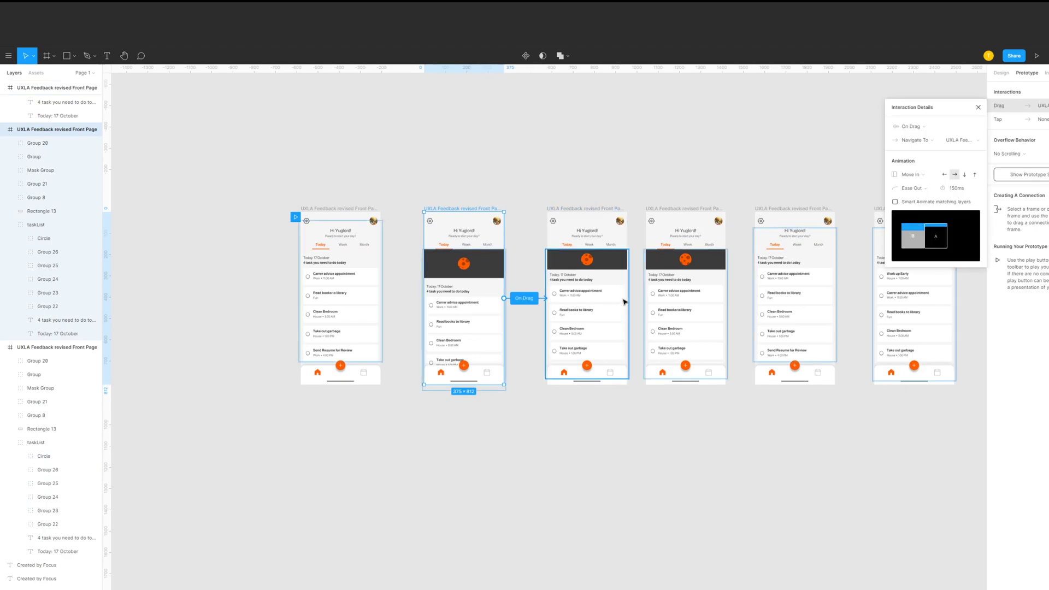
click(911, 178)
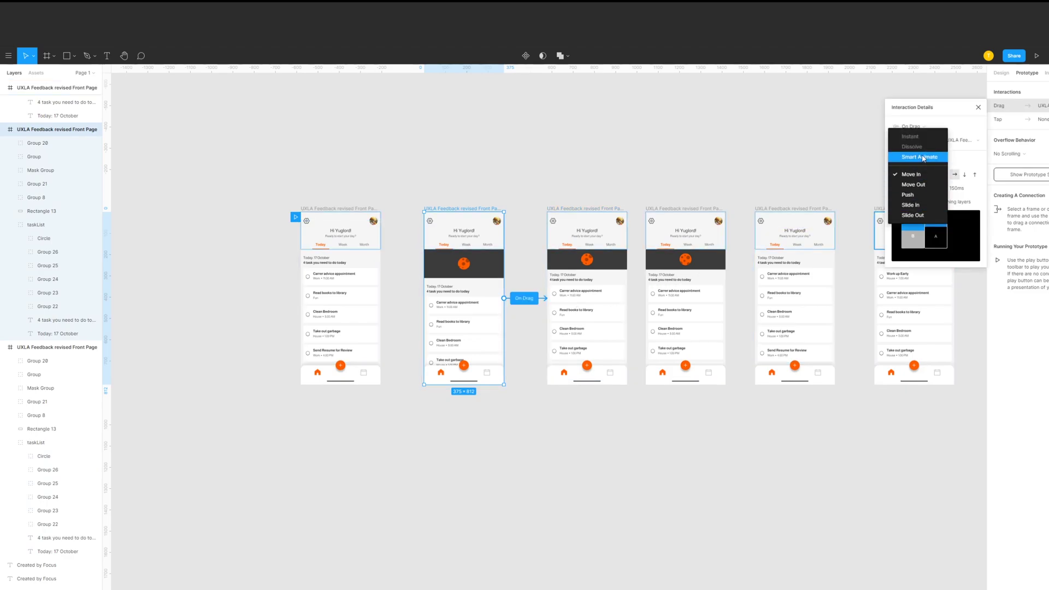
click(922, 157)
- Trigger the second frame's connection After Delay at 1 ms, with a 100 ms Ease Out animation
click(911, 126)
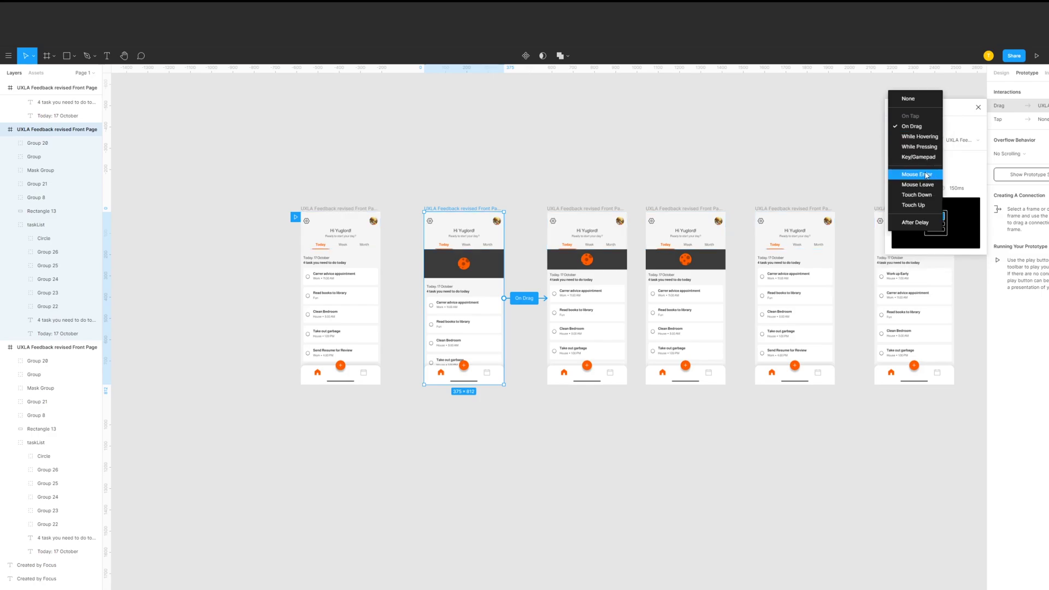
click(920, 223)
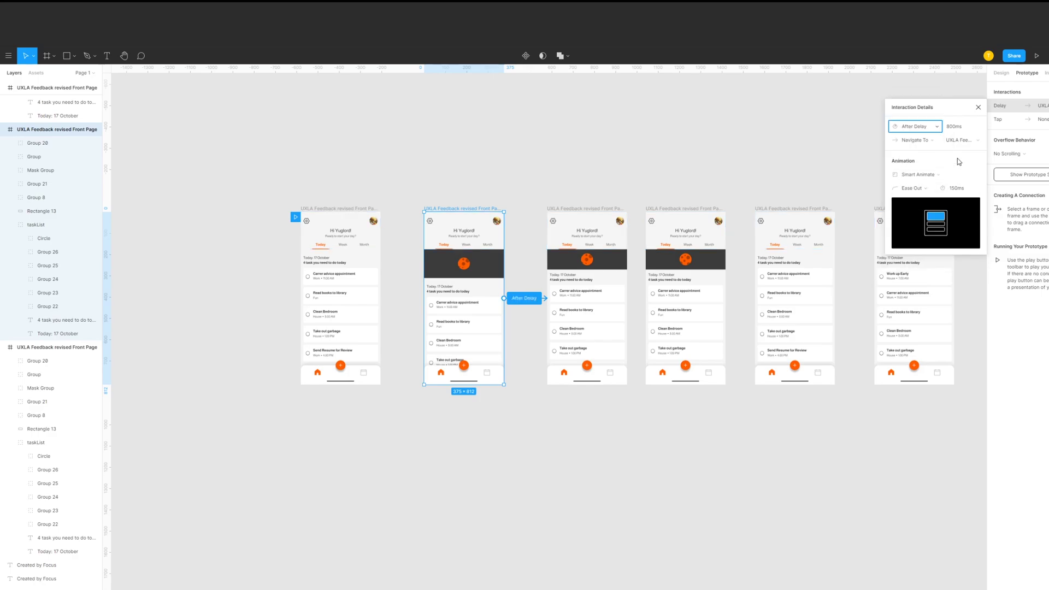
click(956, 127)
click(957, 189)
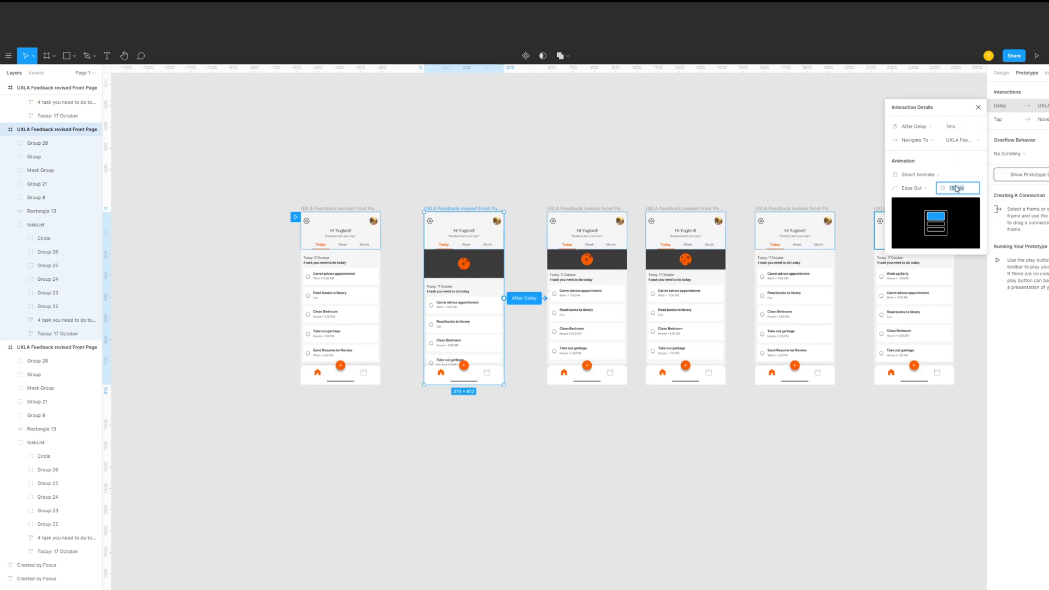
click(920, 189)
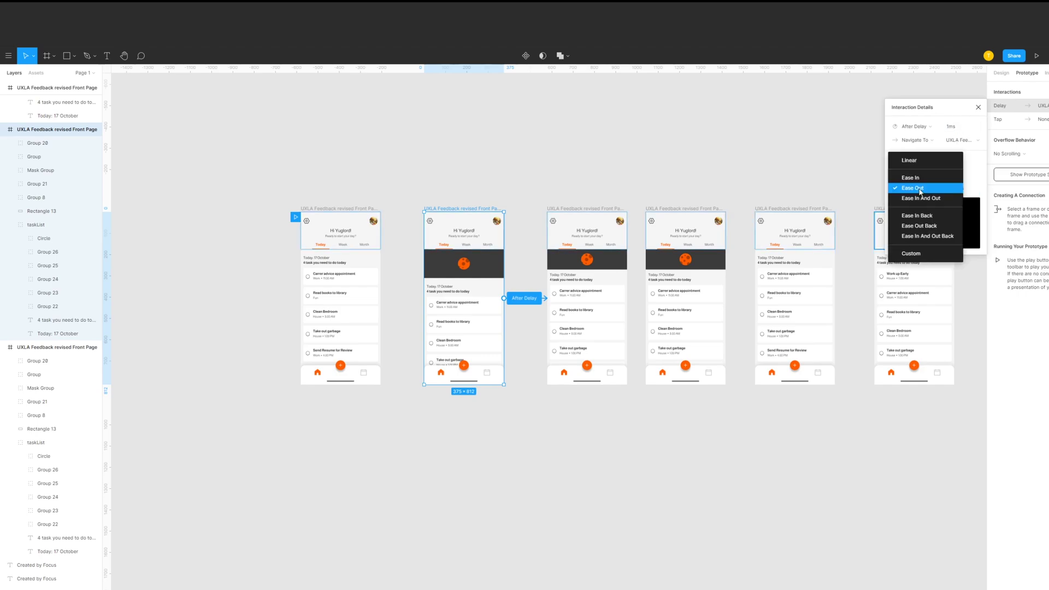
click(980, 192)
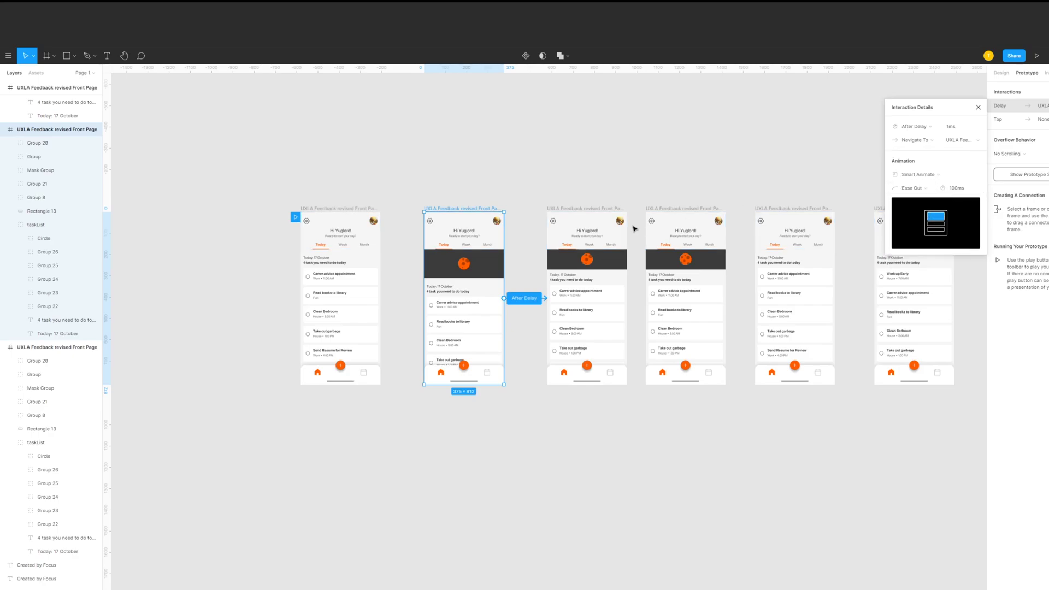
- Move the third frame closer to the second, and connect it to the fourth frame with a 4000 ms Smart Animate transition
drag(569, 209, 553, 210)
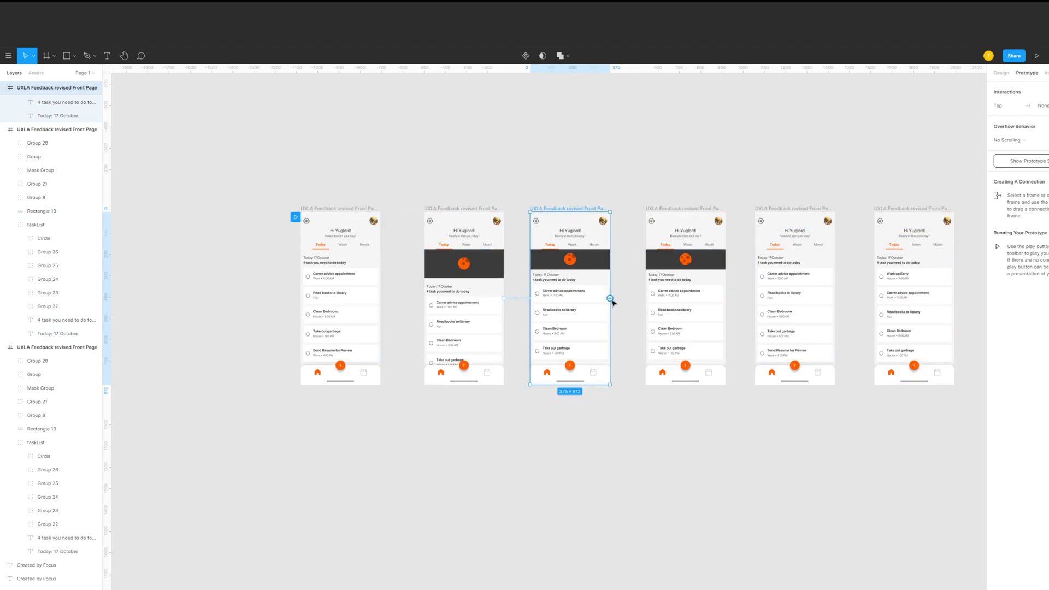
drag(609, 298, 656, 300)
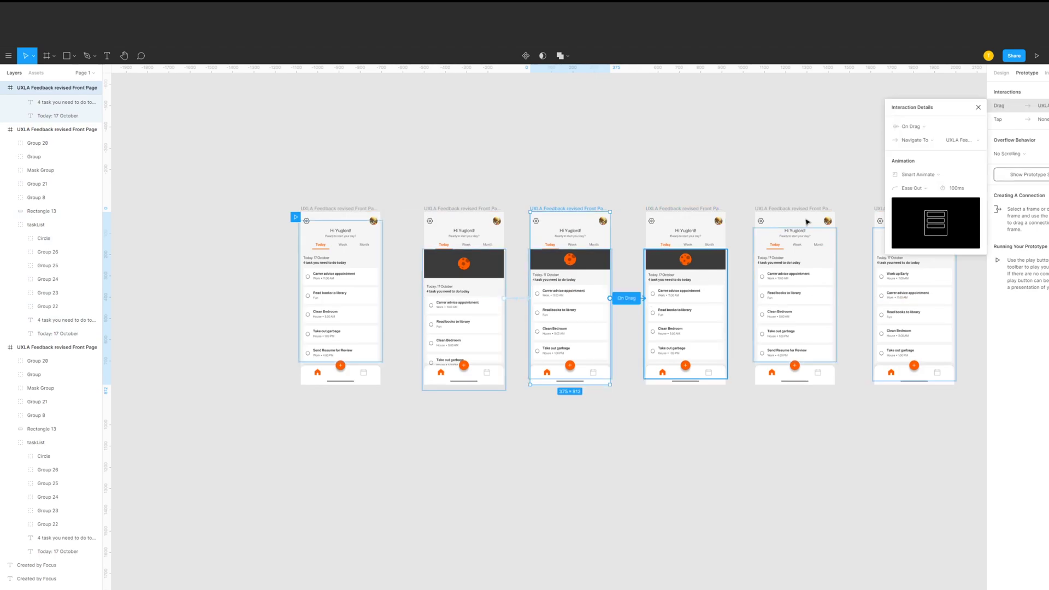
click(956, 188)
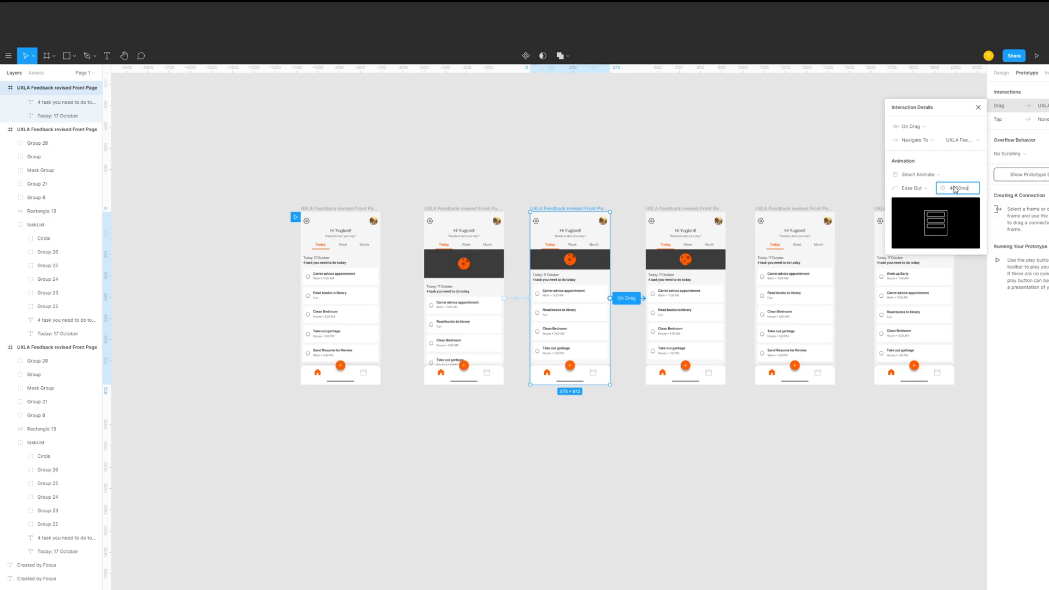
text(4000ms)
key(Return)
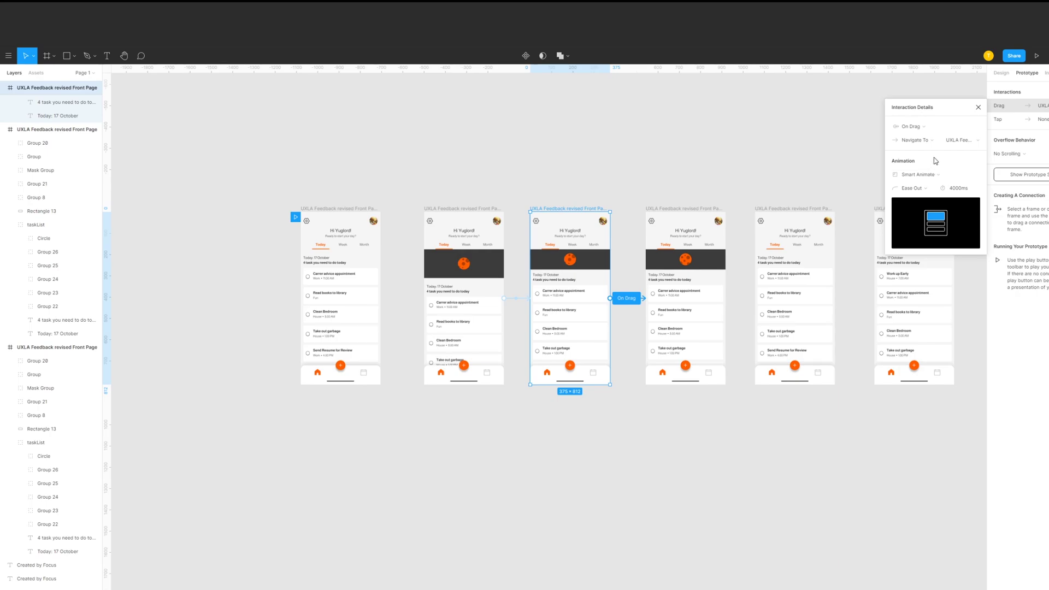
- Change the third frame's connection trigger to After Delay with a 1 ms delay
click(911, 127)
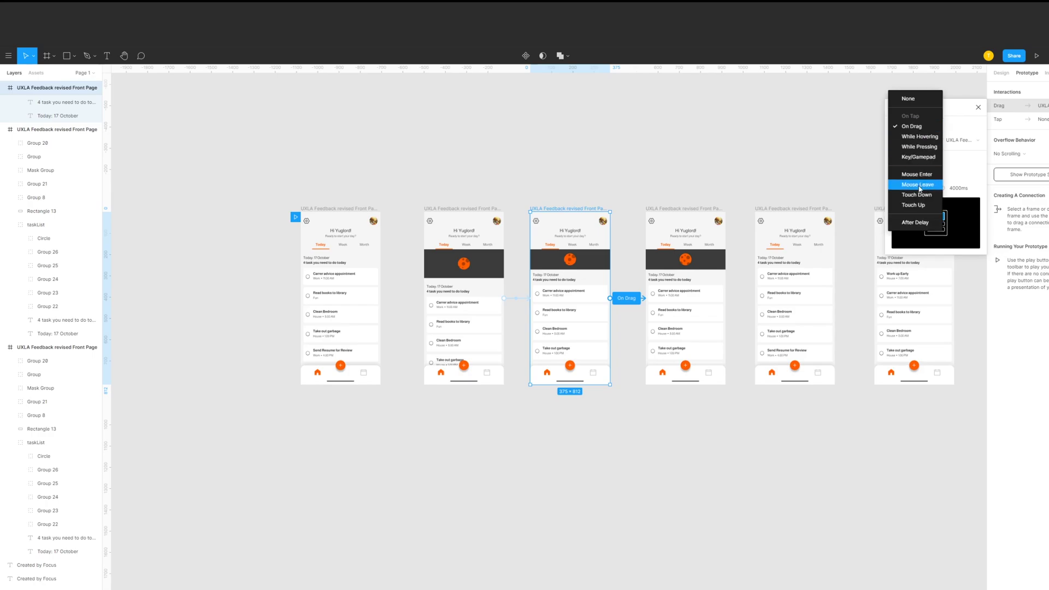
click(916, 224)
click(956, 128)
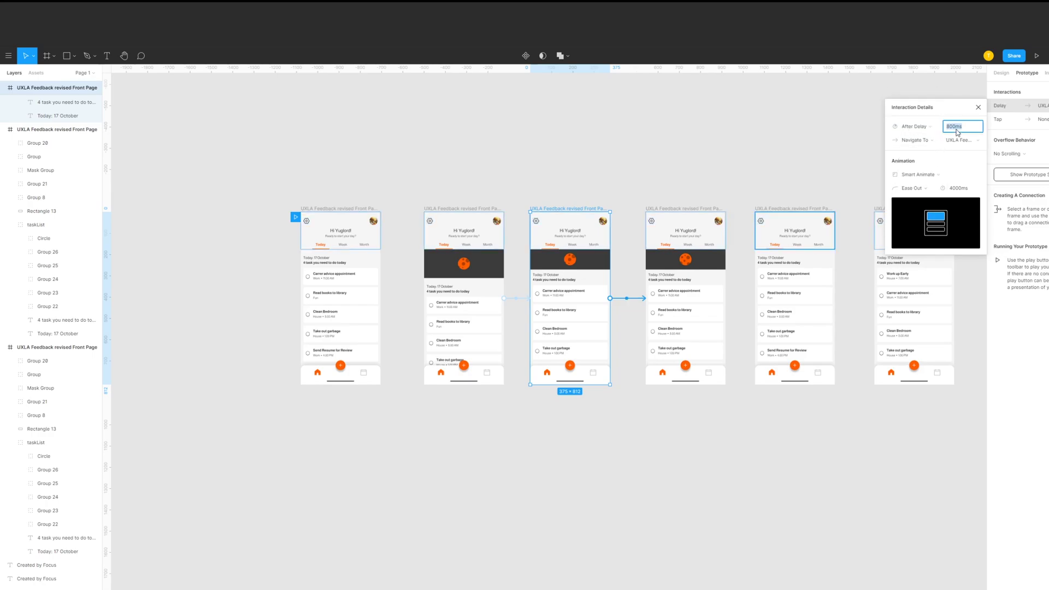
click(692, 213)
- Connect the fourth frame to the fifth frame with an After Delay trigger
click(692, 209)
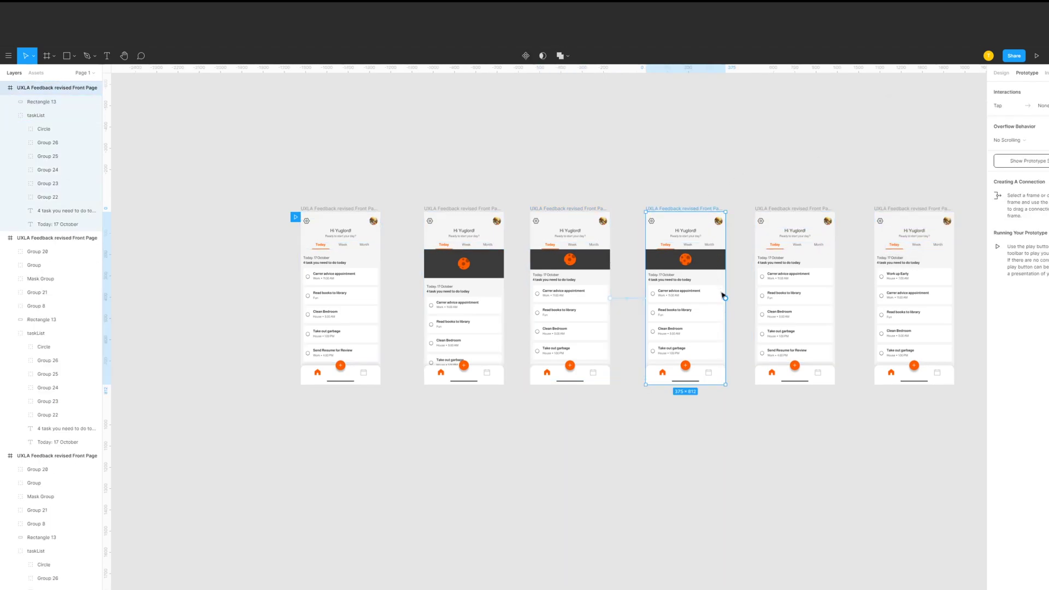
drag(726, 297, 778, 301)
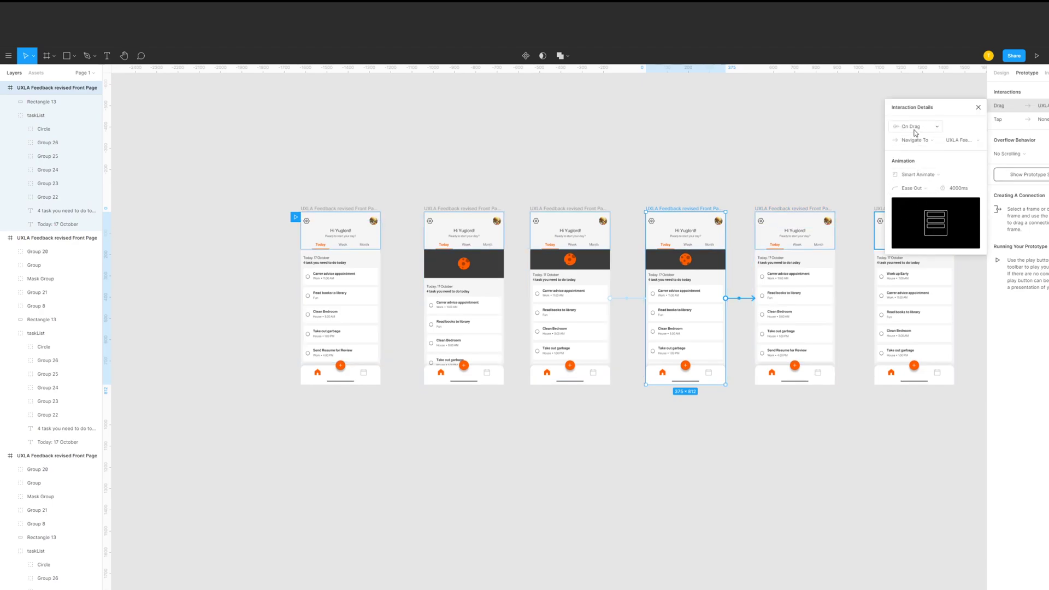
click(916, 140)
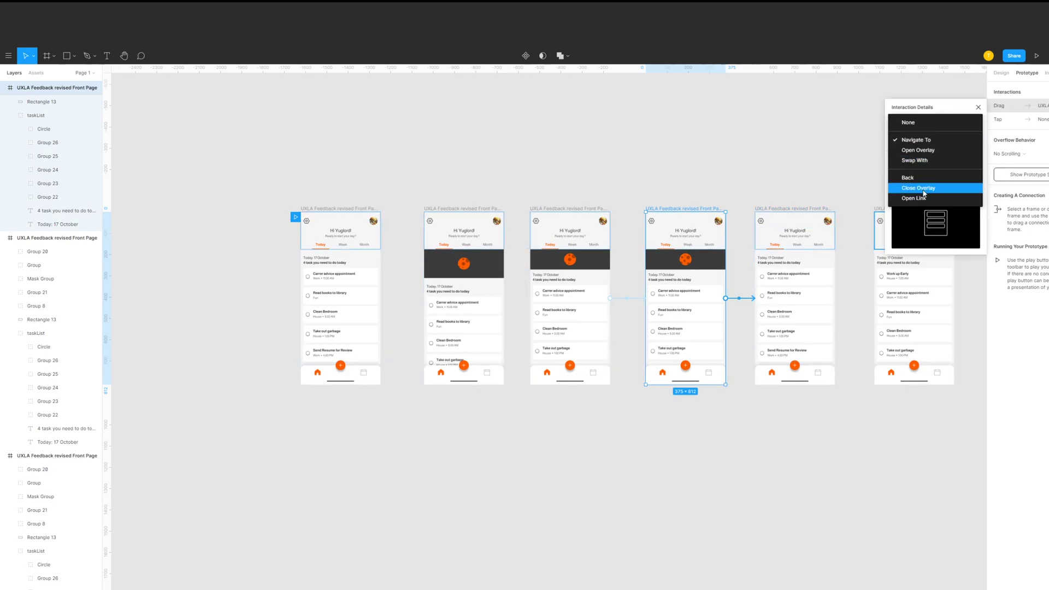
click(954, 113)
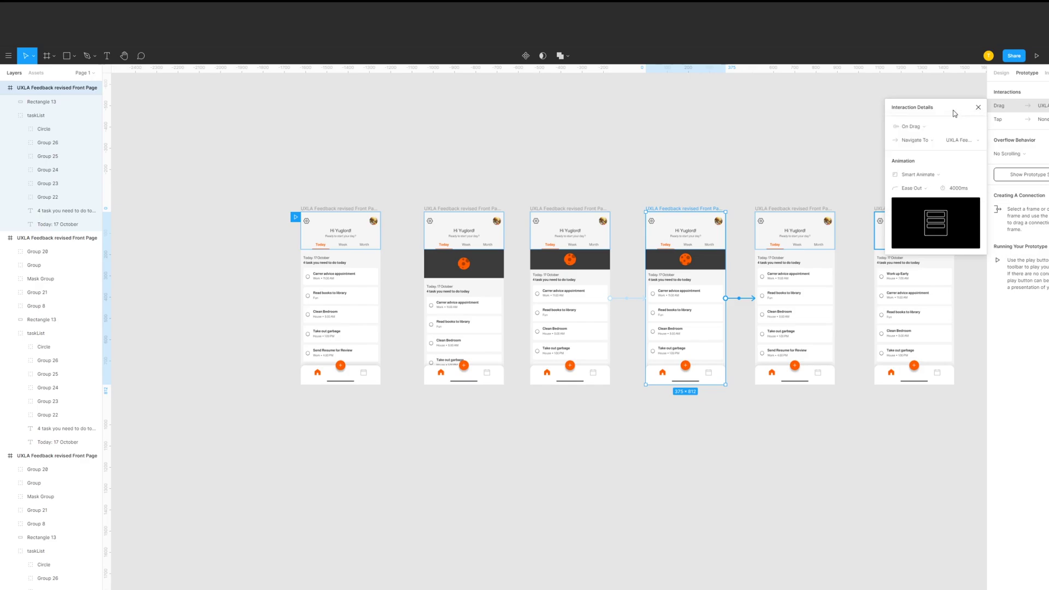
click(923, 130)
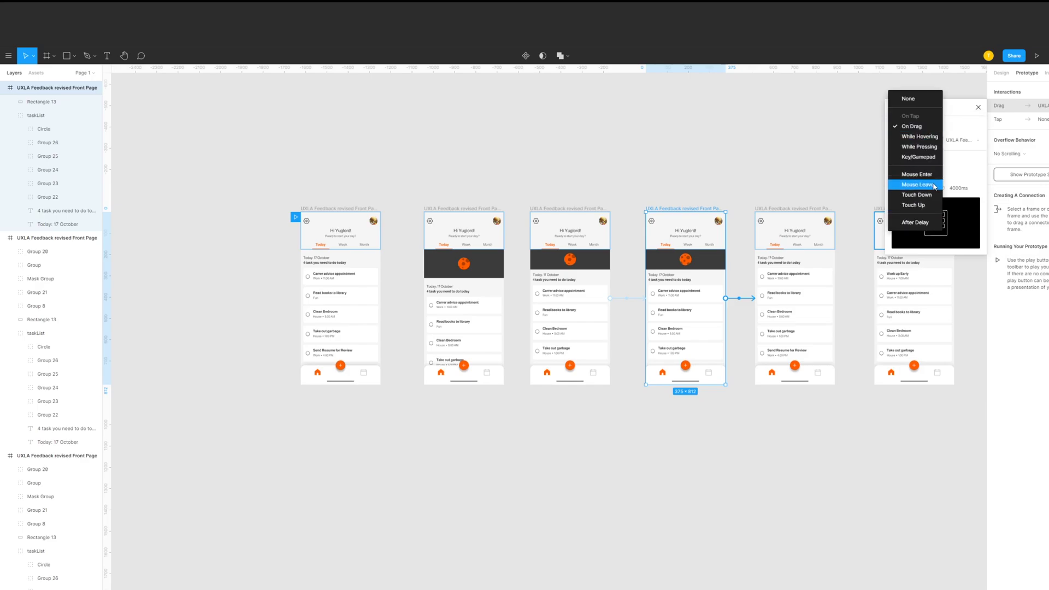
click(929, 223)
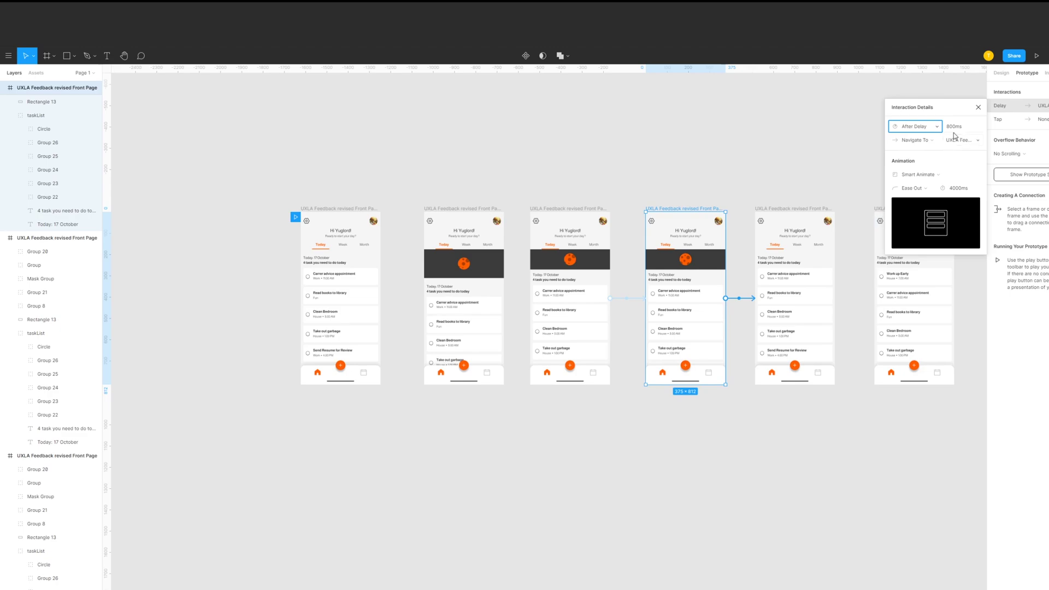
- Set the fourth frame's connection to a 1 ms delay and a 100 ms animation duration
click(957, 126)
text(1)
key(Return)
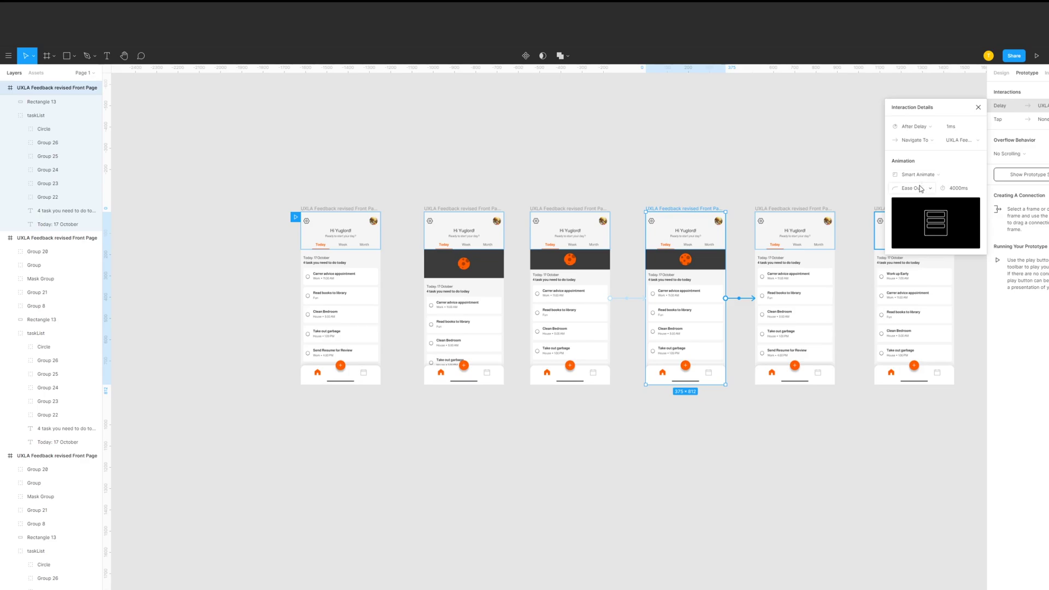
click(961, 188)
text(100)
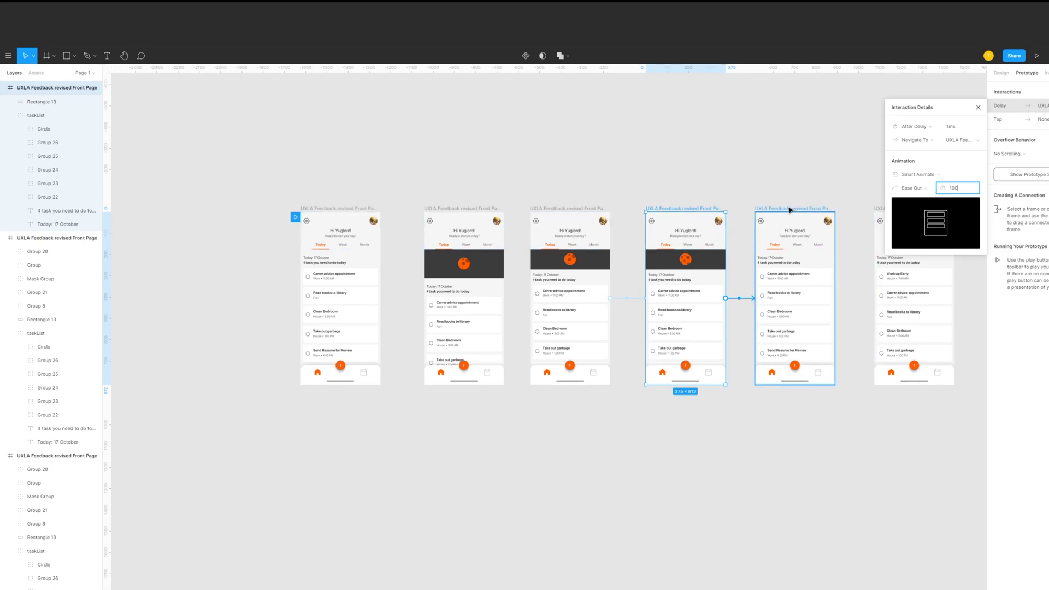
- Connect the fifth frame to the sixth frame with an After Delay trigger and Smart Animate
click(829, 291)
drag(834, 298, 889, 305)
click(921, 177)
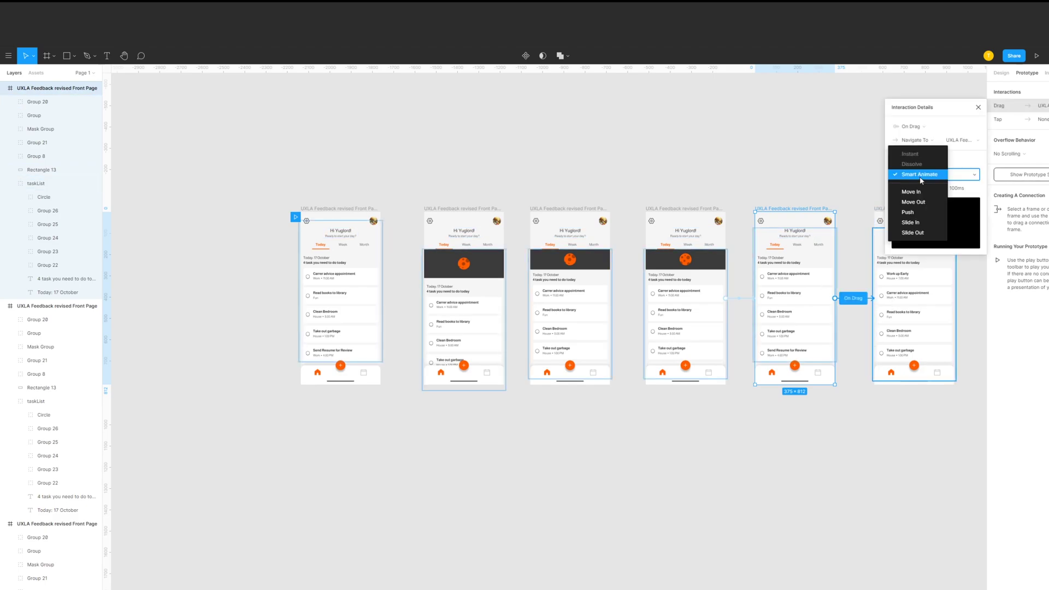
click(916, 128)
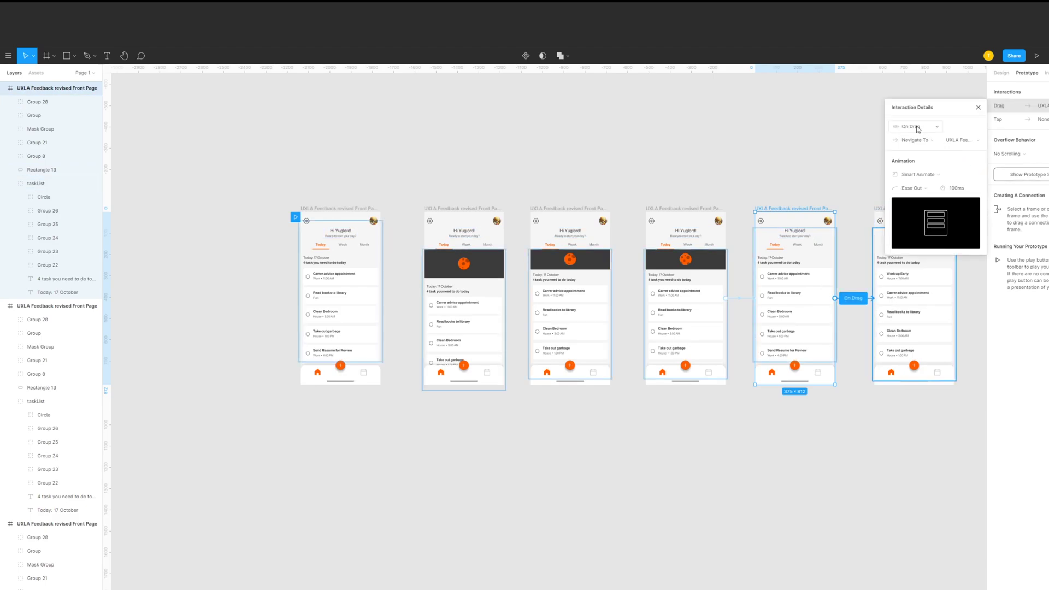
click(917, 128)
click(915, 222)
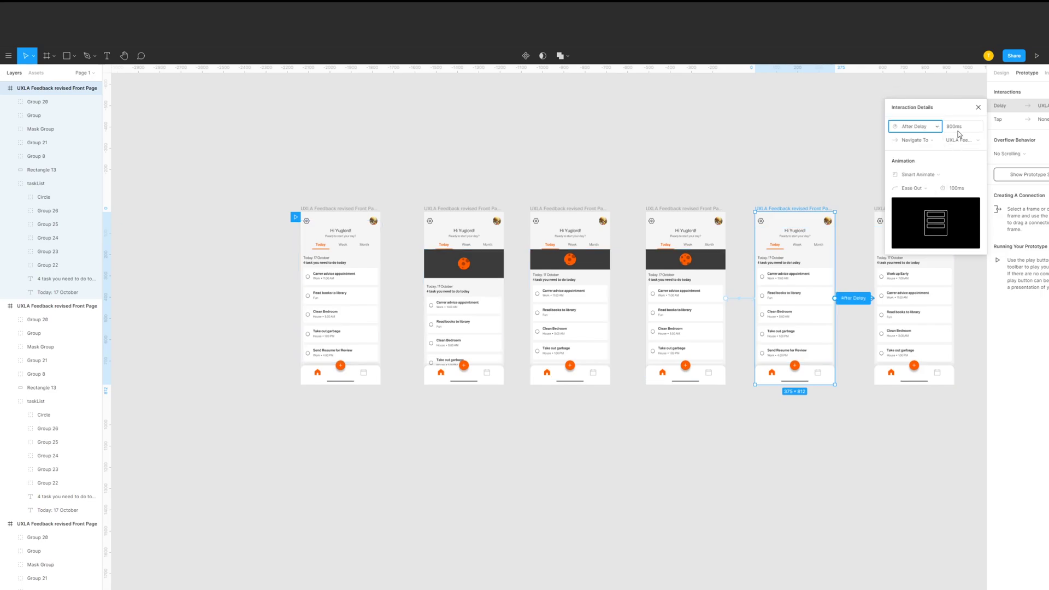
- Set the trigger delay of the fifth frame's connection to 250 ms
click(958, 129)
text(250)
key(Return)
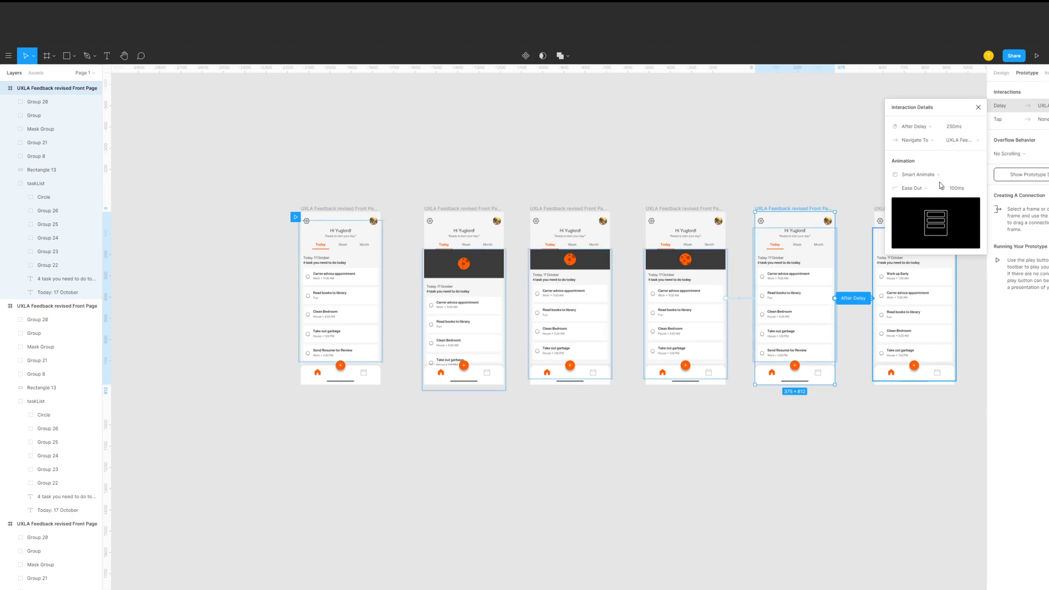
- Set the fifth frame's connection to a 1 ms delay and a 250 ms animation duration
click(961, 129)
text(1)
click(958, 188)
text(250)
key(Return)
- Review the trigger, delay and animation duration of each connection from the first to the fifth frame
scroll(803, 164, right, 2)
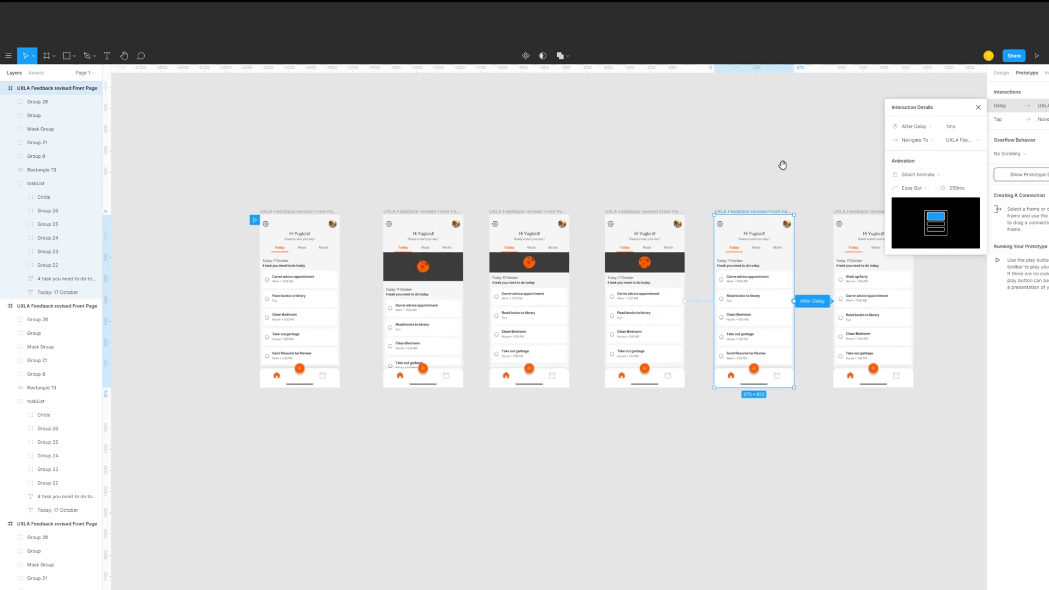
click(315, 213)
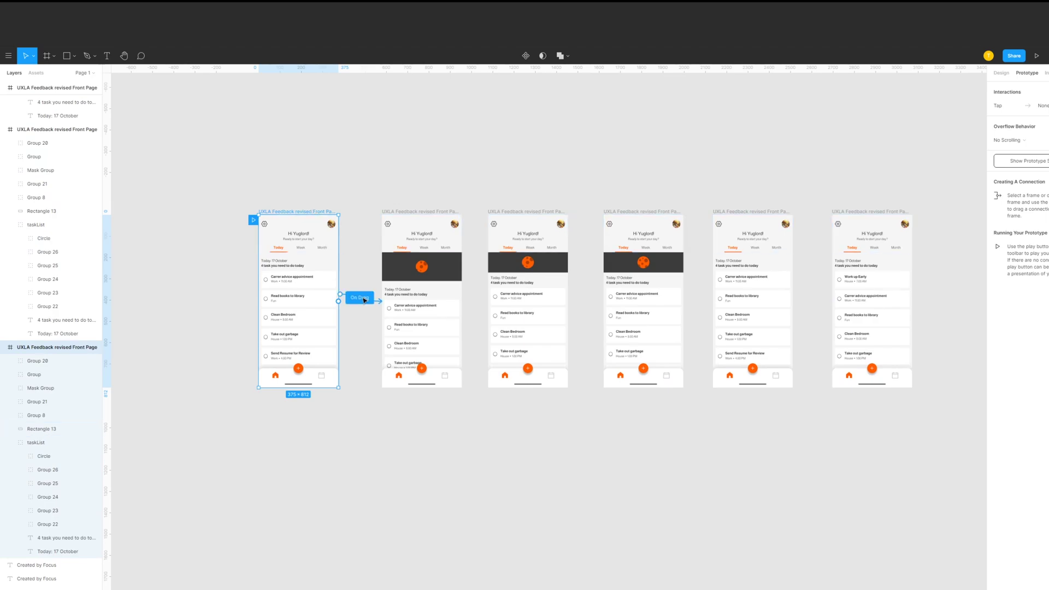
click(363, 299)
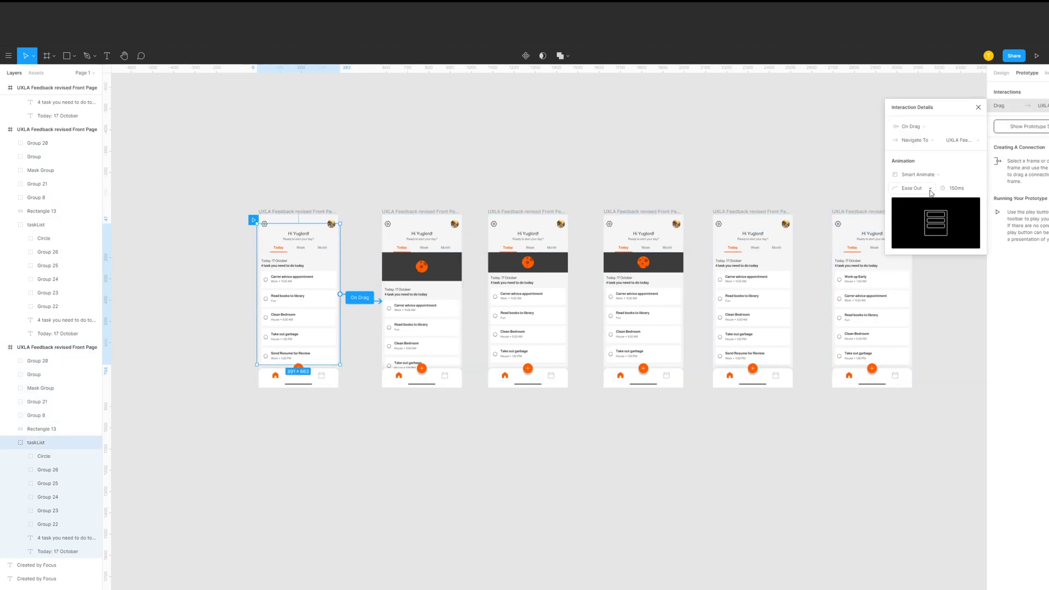
click(415, 212)
click(476, 302)
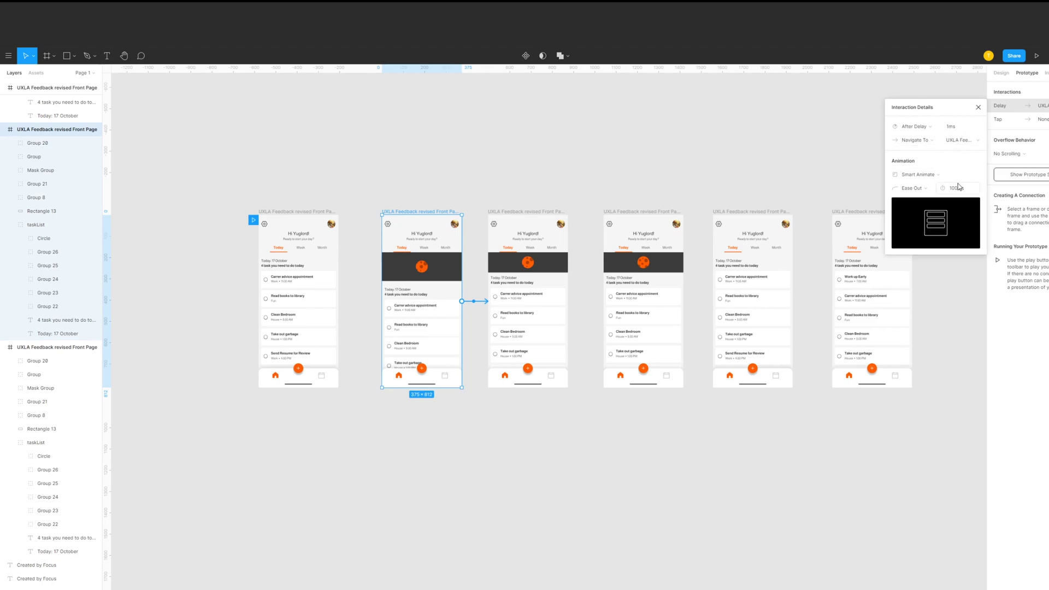
click(514, 213)
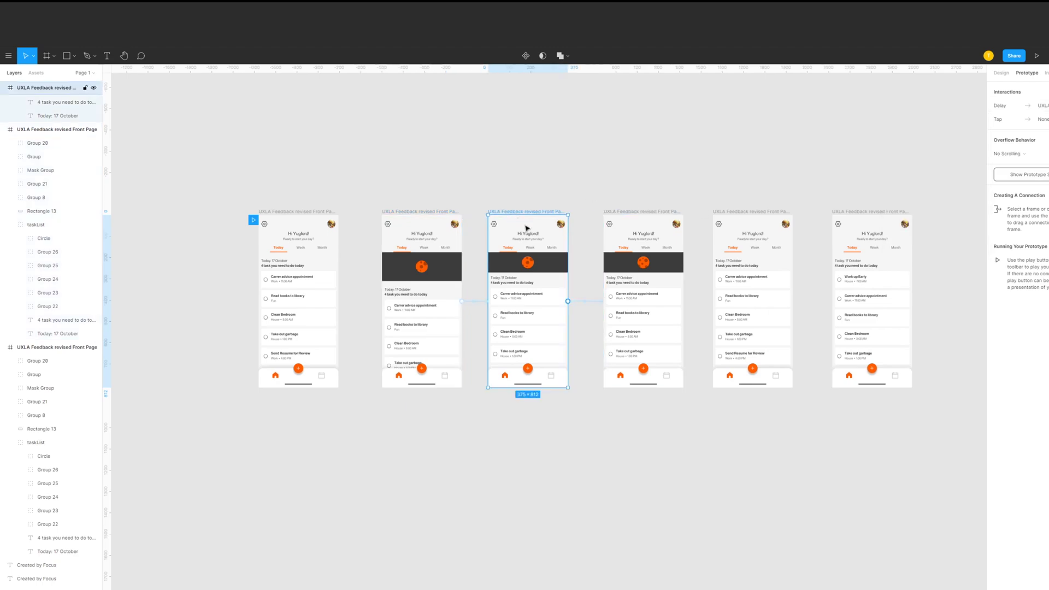
click(585, 301)
drag(942, 188, 947, 191)
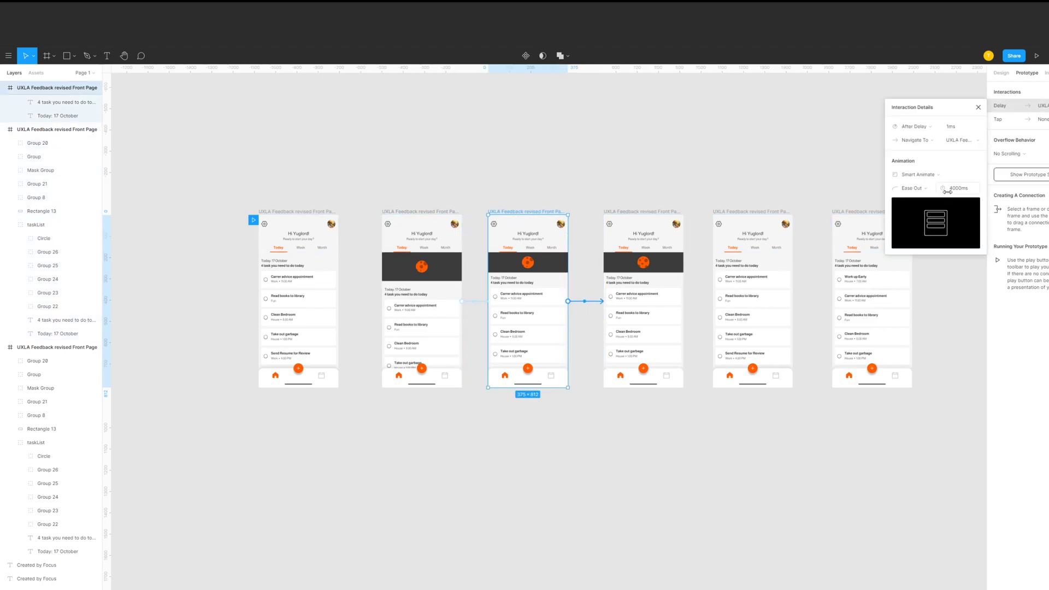
click(634, 212)
click(702, 302)
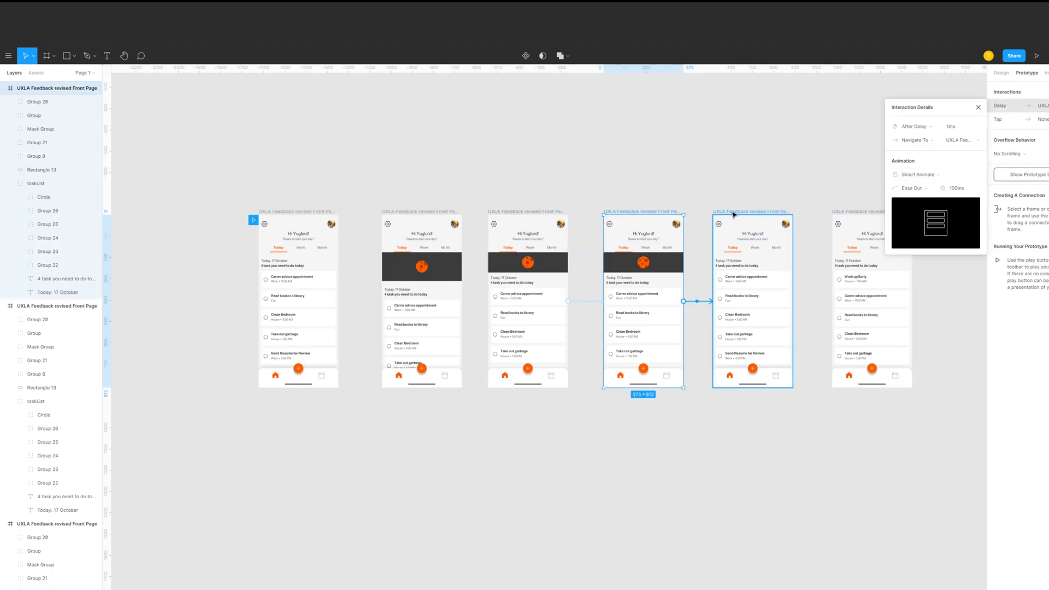
click(734, 214)
click(813, 302)
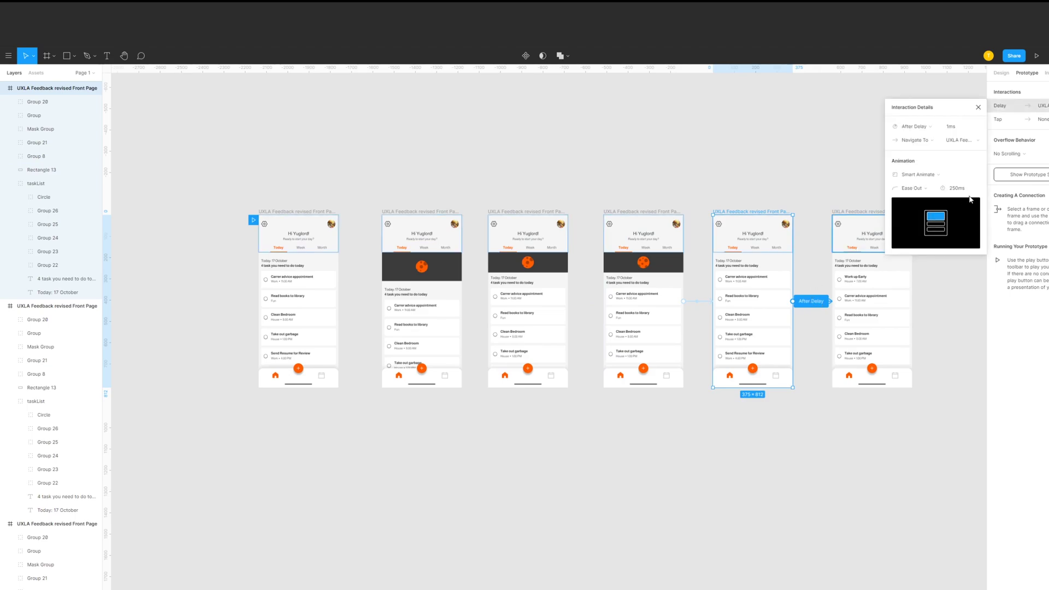
- Run the prototype from its starting frame and pull the task list down to test the refresh animation
click(749, 169)
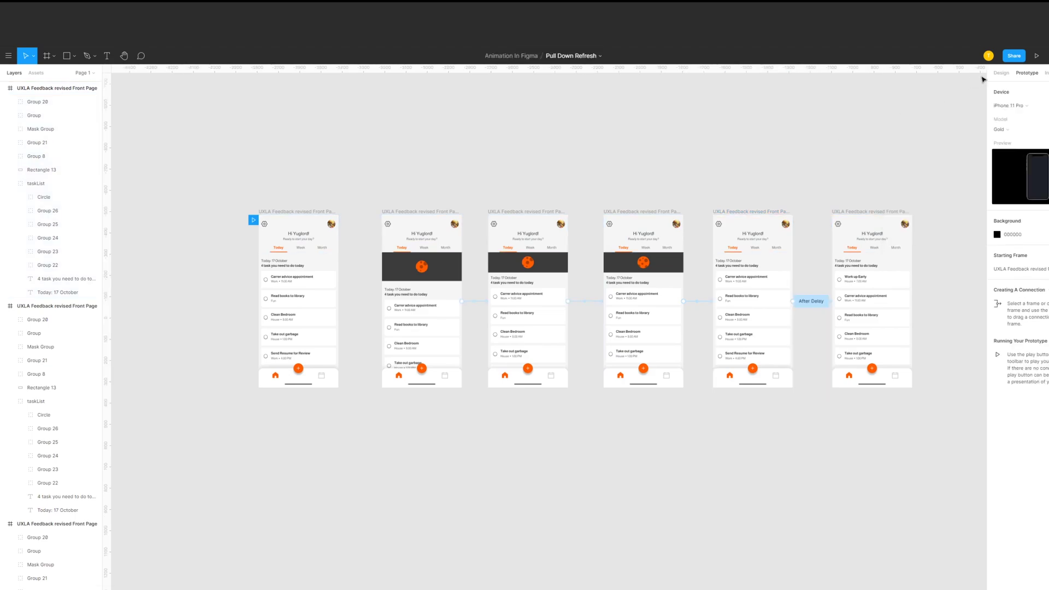
click(1037, 56)
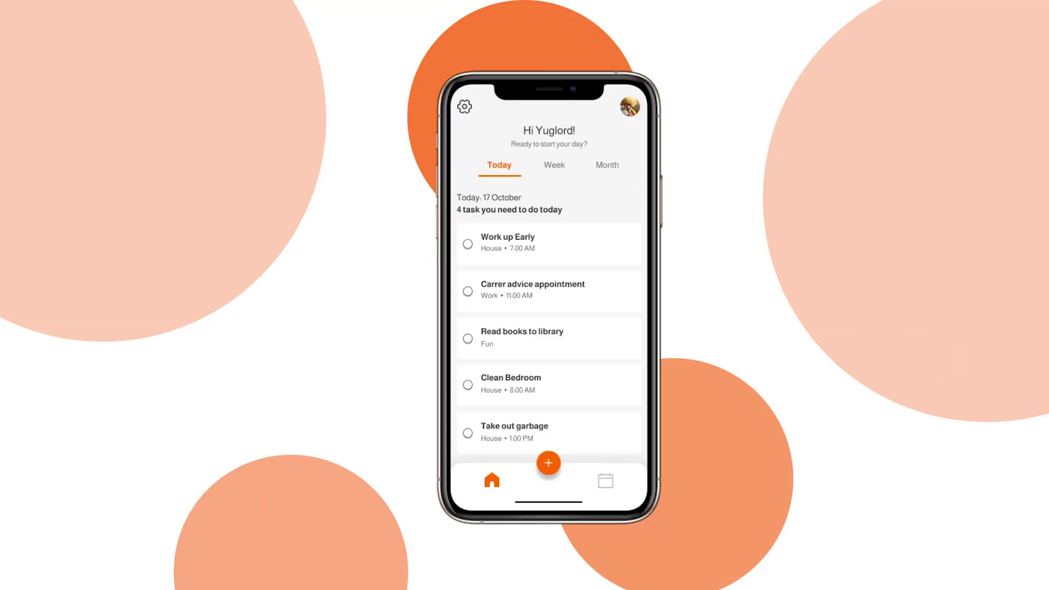
key(r)
drag(548, 304, 563, 411)
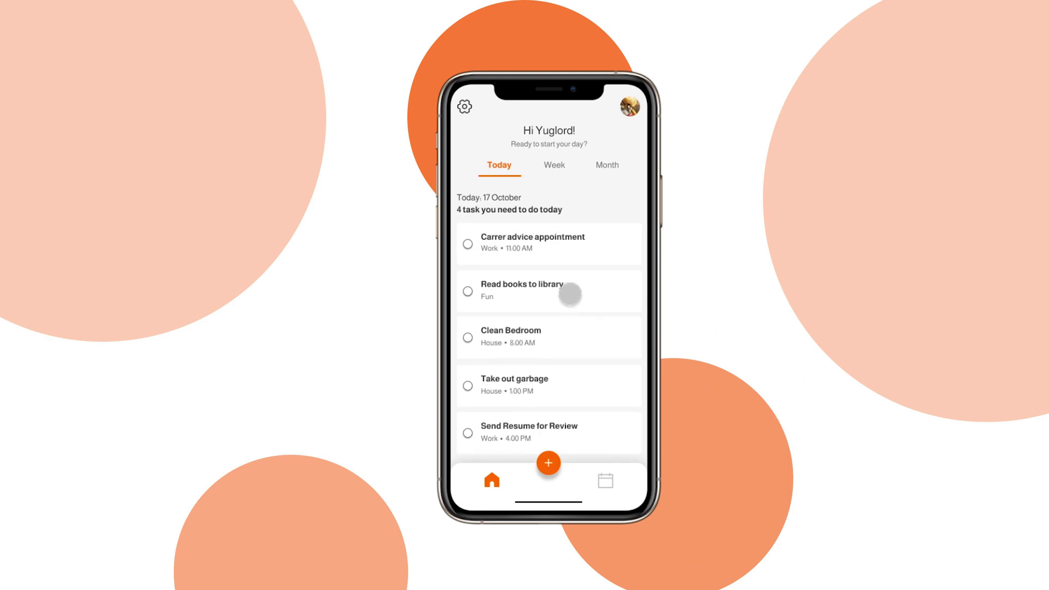
drag(569, 295, 597, 375)
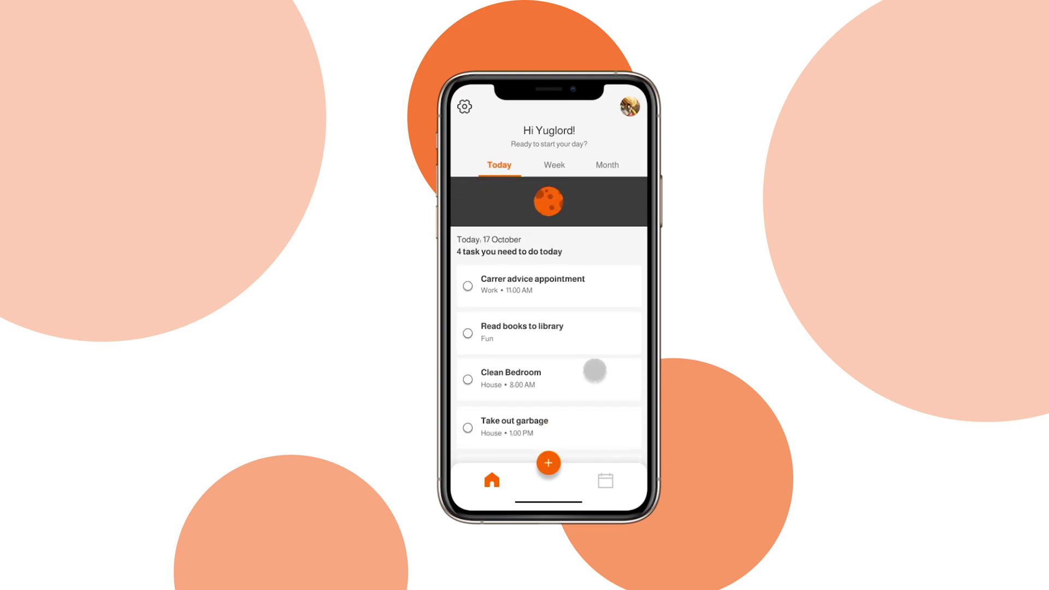